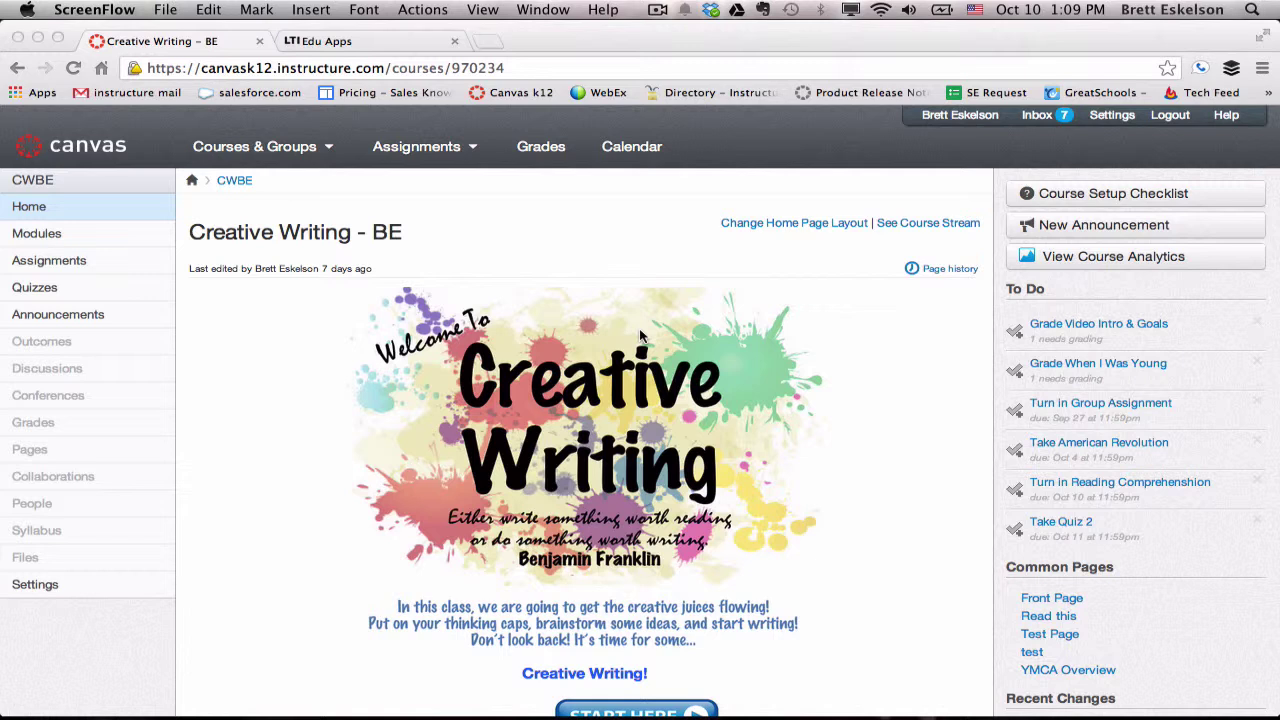
Open the course's Assignments page and look through its assignment groups and their weights.
click(60, 262)
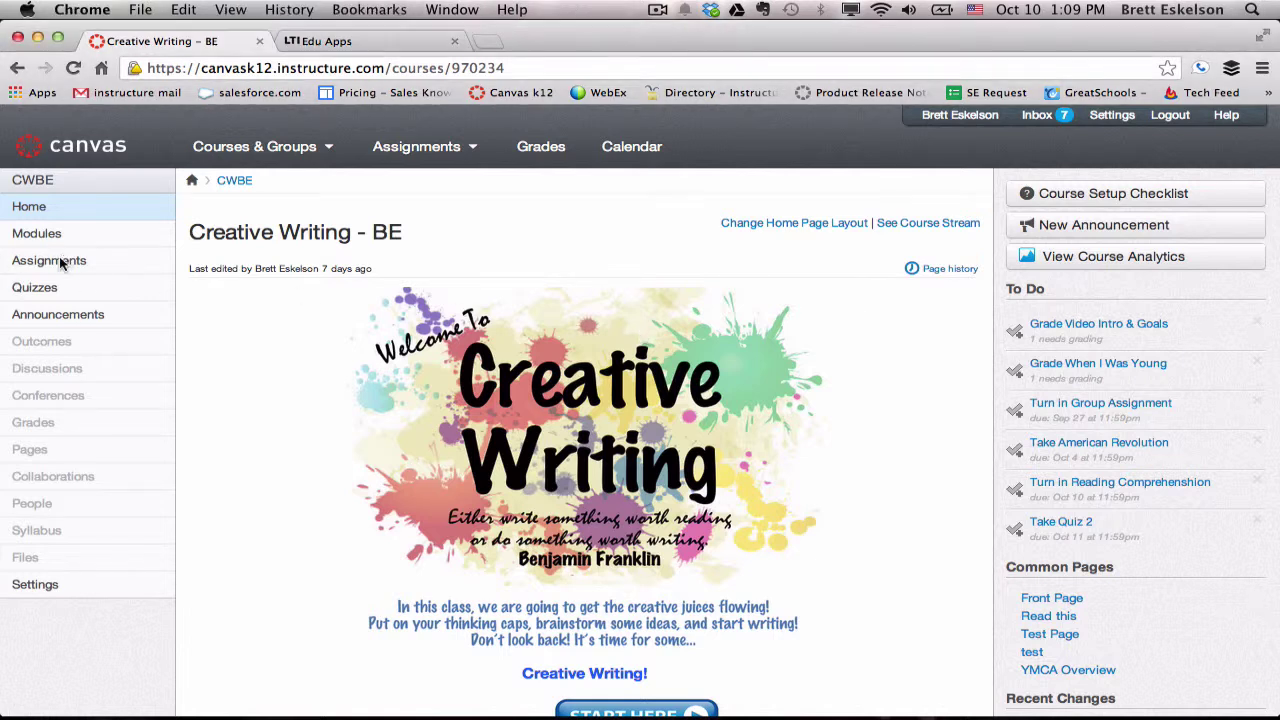
click(58, 263)
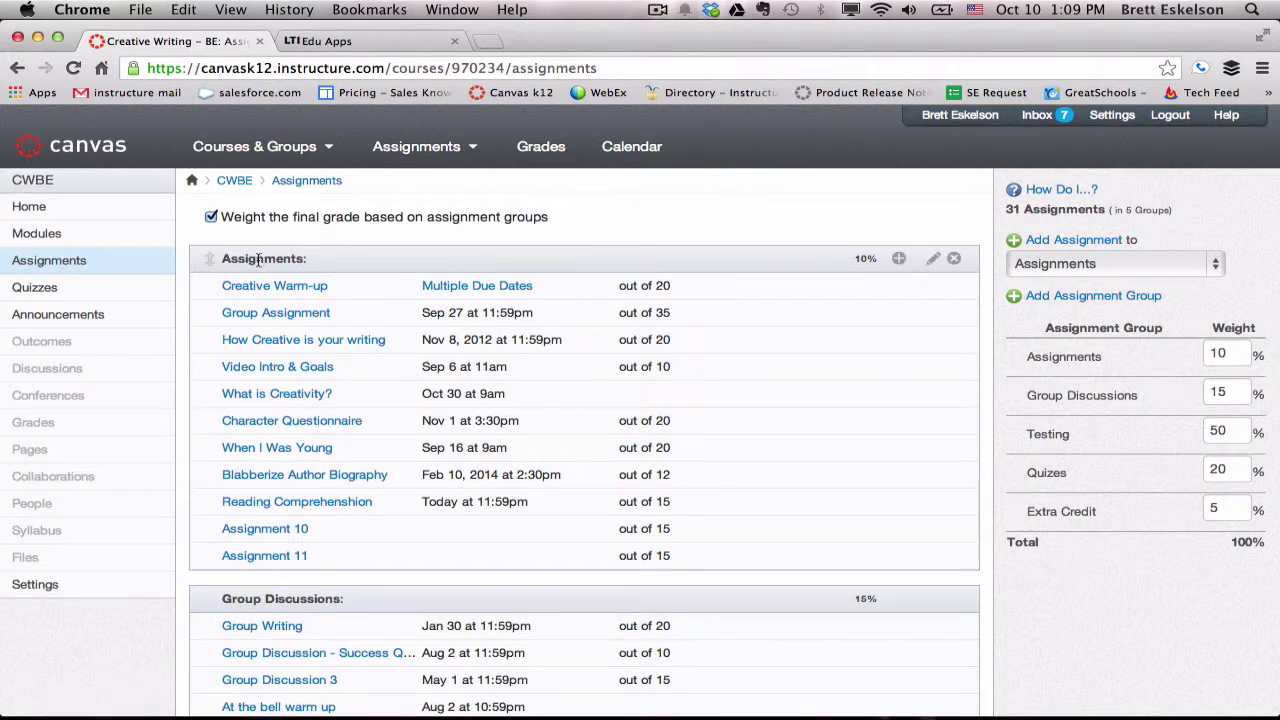
scroll(265, 300, down, 3)
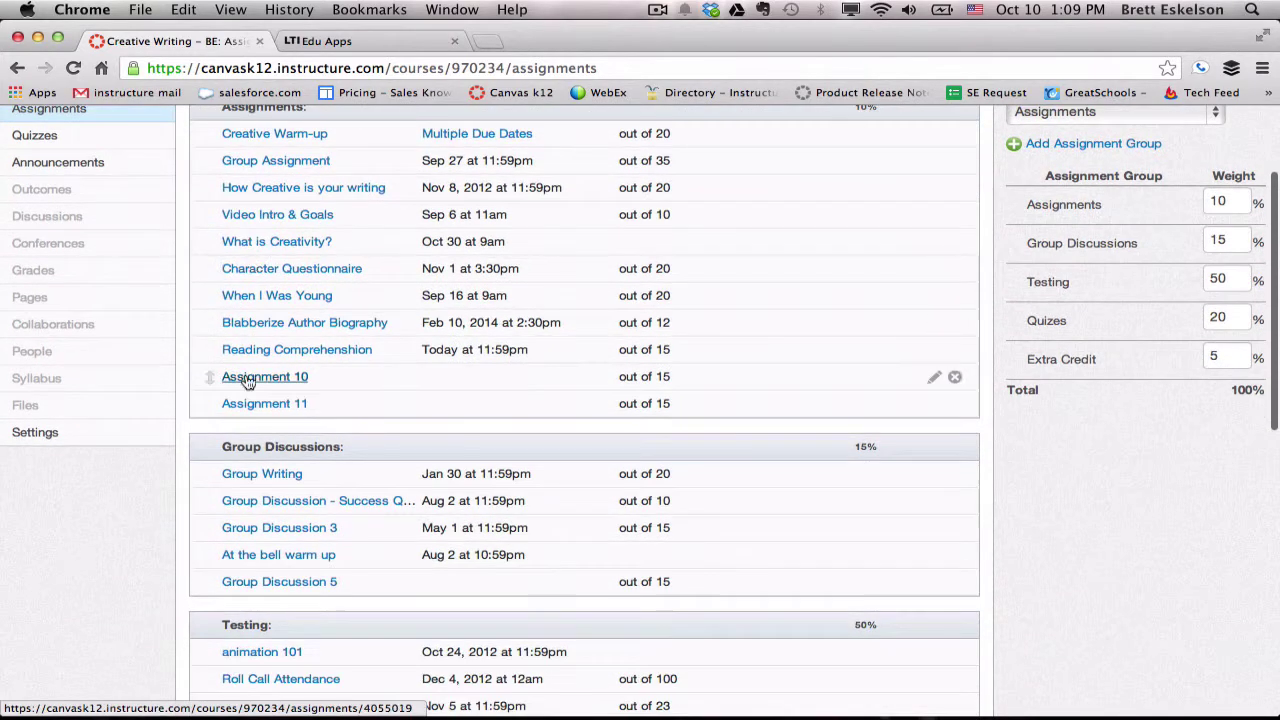
scroll(249, 458, down, 3)
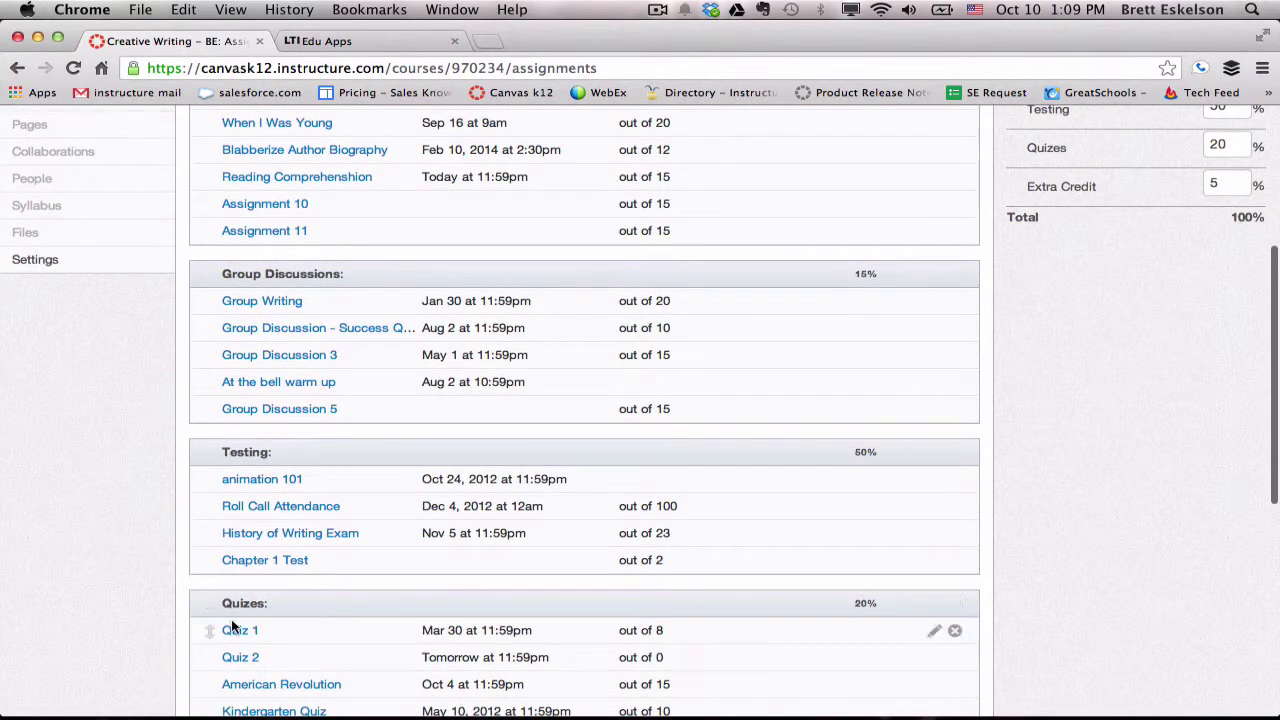
scroll(250, 605, down, 4)
scroll(250, 605, up, 10)
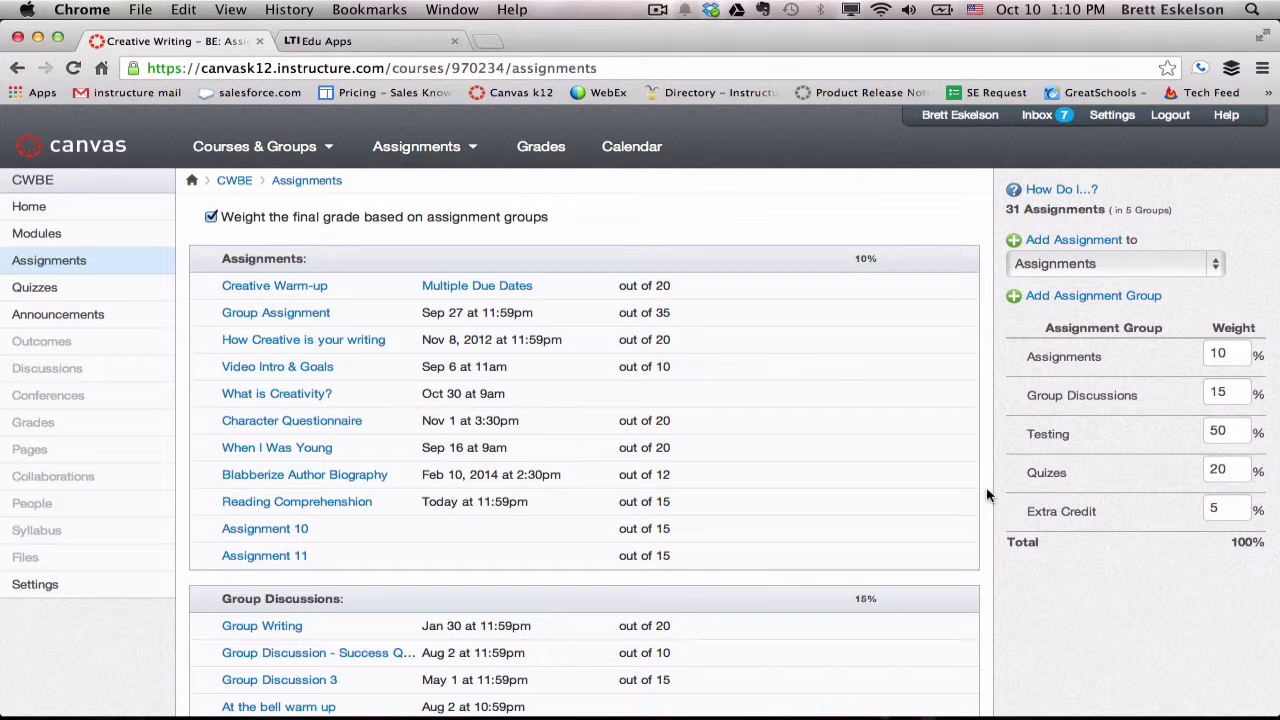
scroll(711, 457, down, 5)
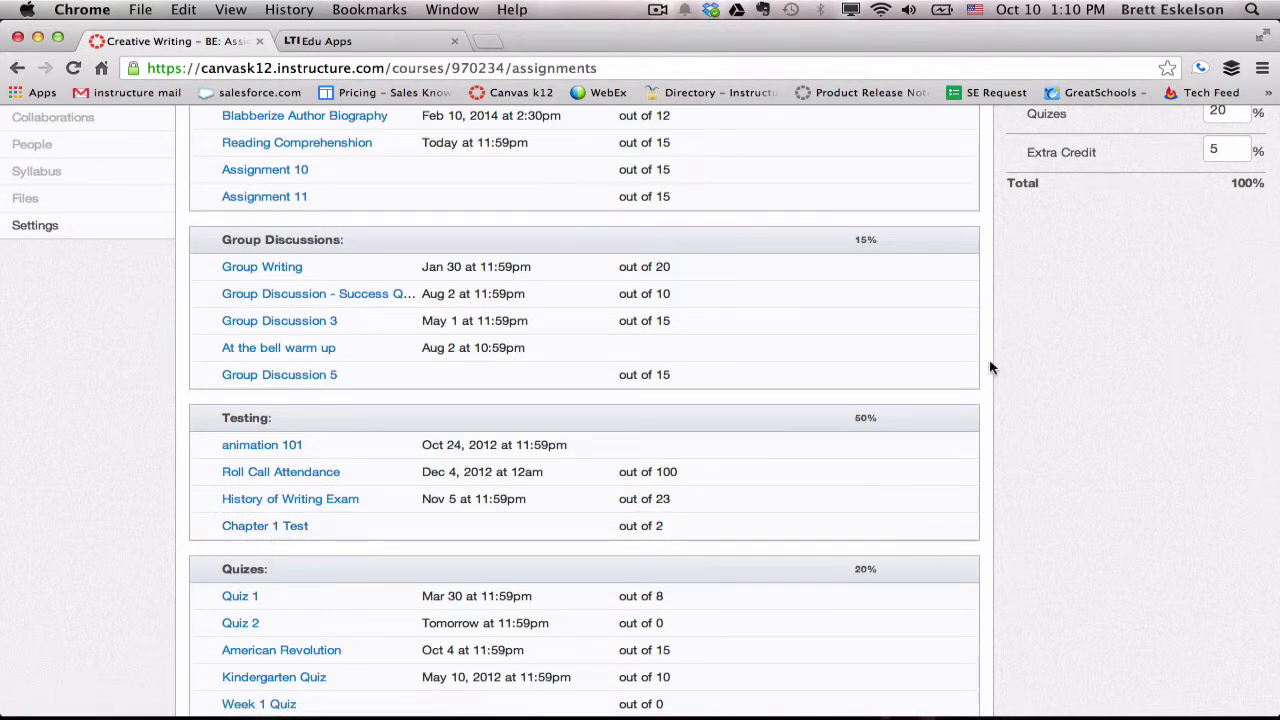
scroll(990, 367, up, 5)
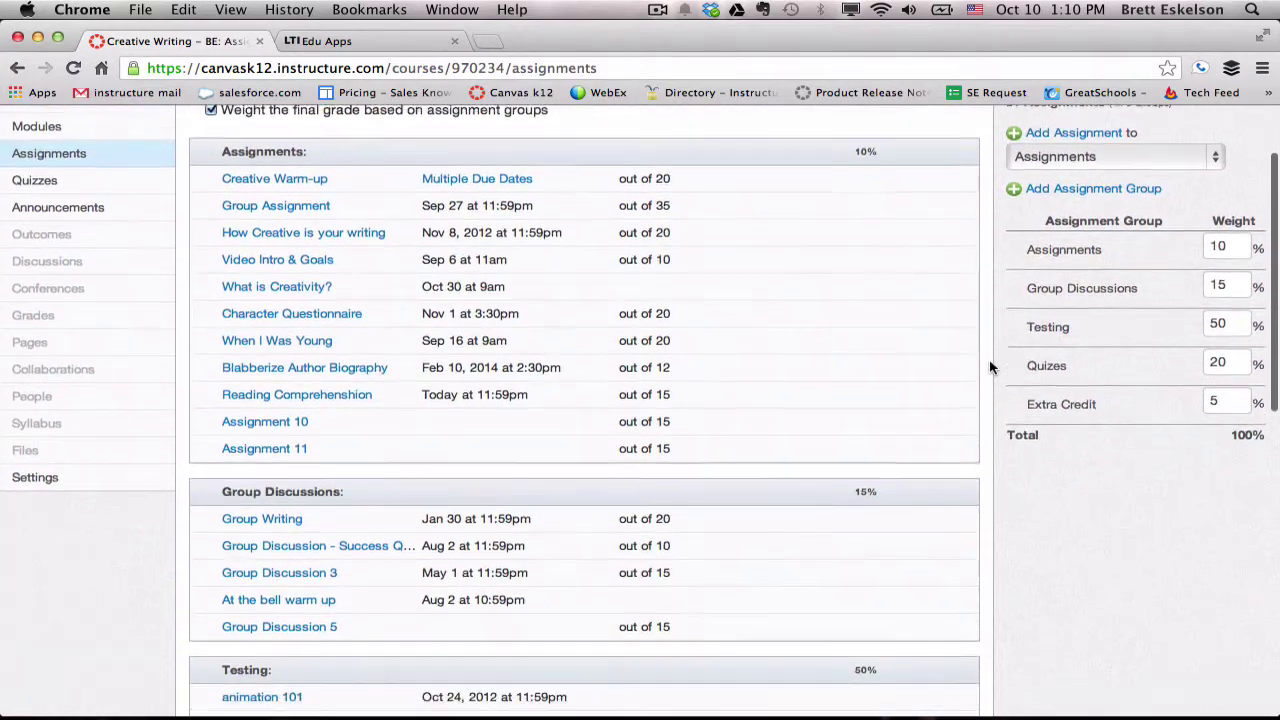
scroll(990, 367, down, 8)
scroll(990, 367, up, 4)
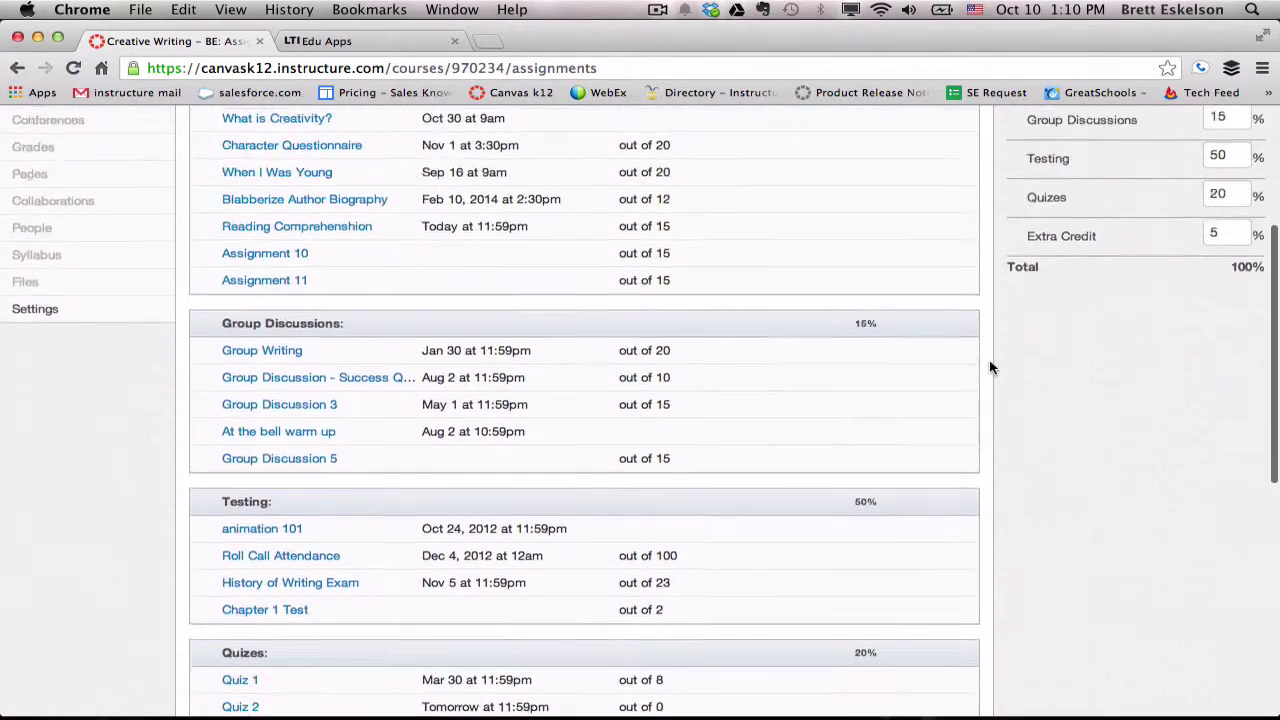
scroll(990, 367, up, 6)
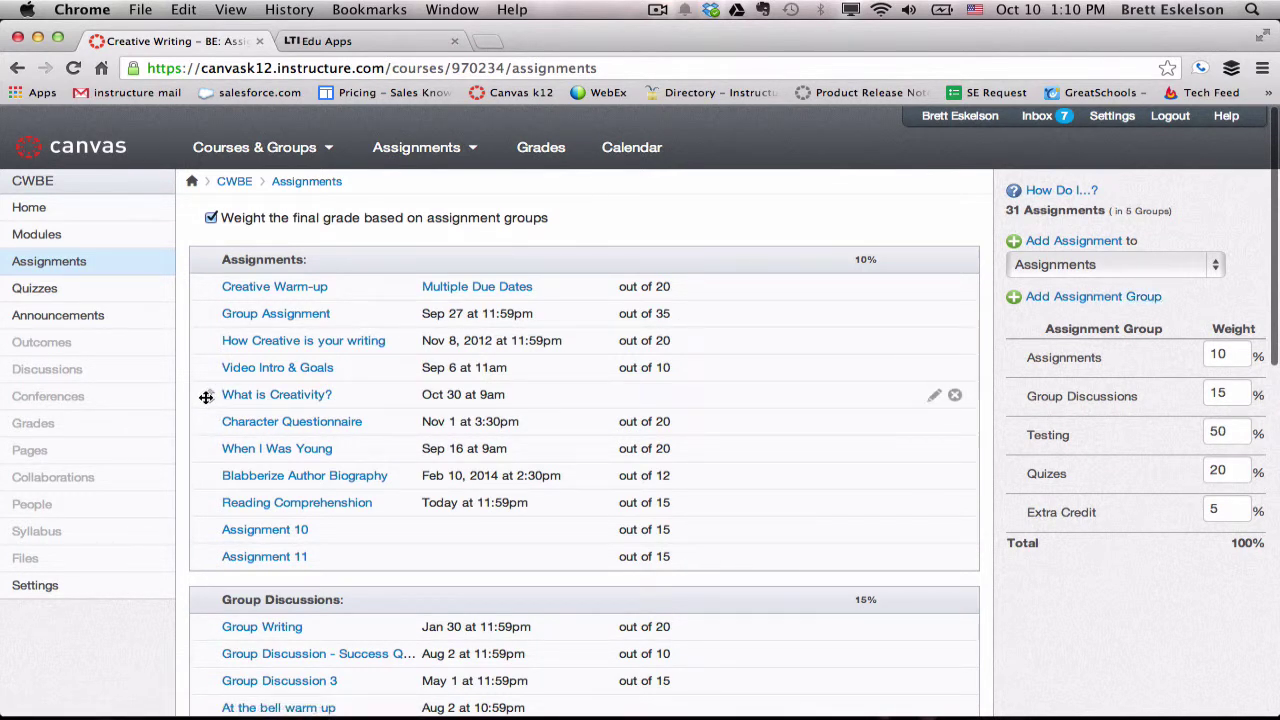
Move What is Creativity? directly below Creative Warm-up, and When I Was Young directly above Video Intro & Goals.
drag(209, 394, 207, 314)
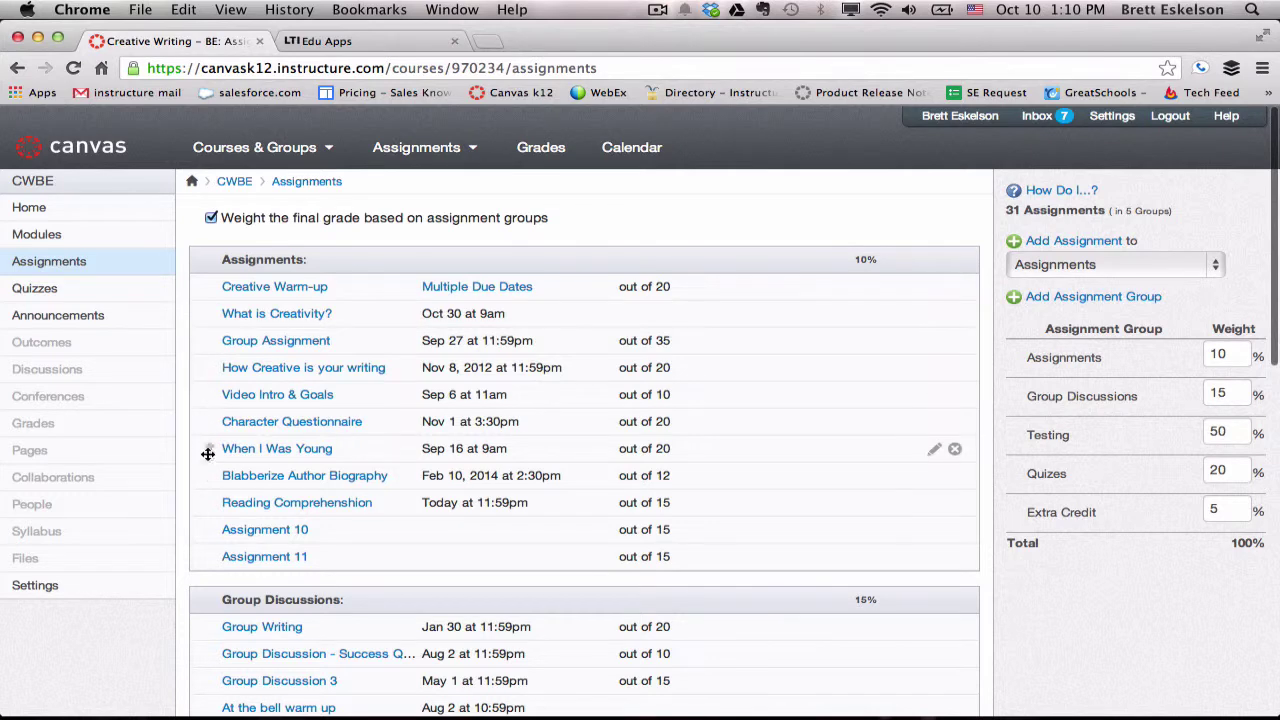
drag(207, 448, 207, 396)
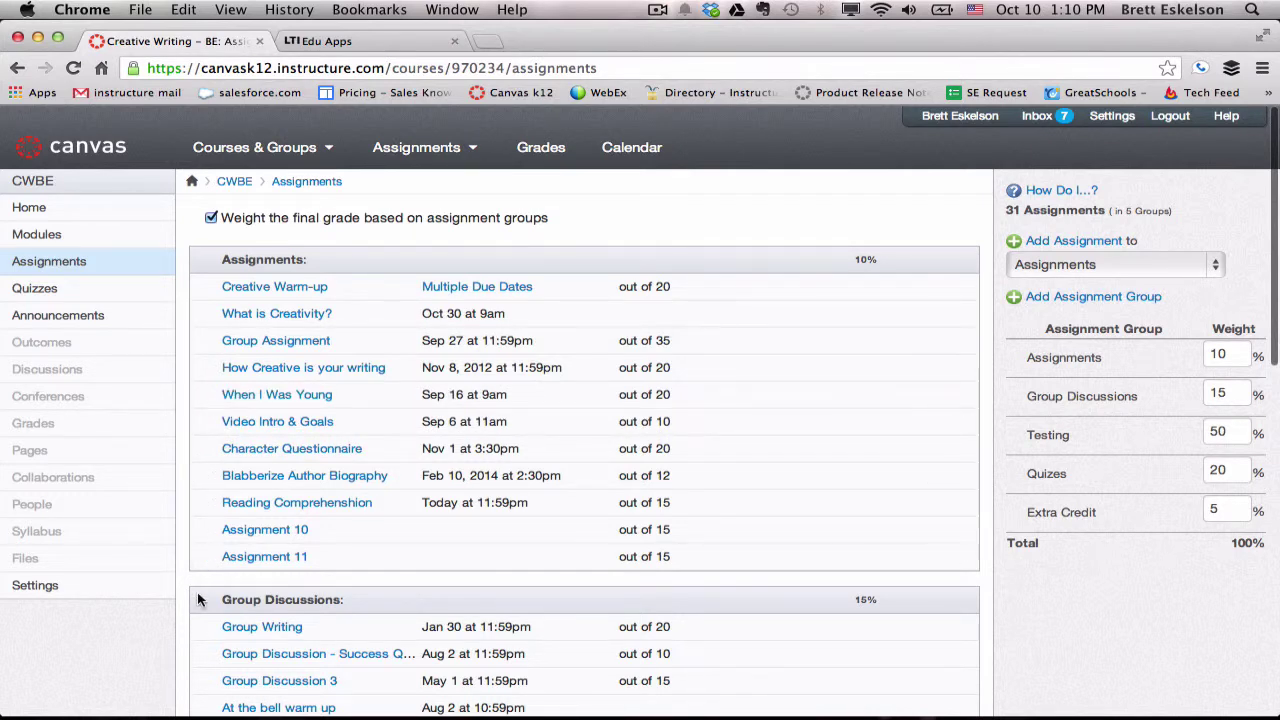
Move the Group Discussions group above the Assignments group, and put Assignments back in first place.
drag(204, 599, 193, 270)
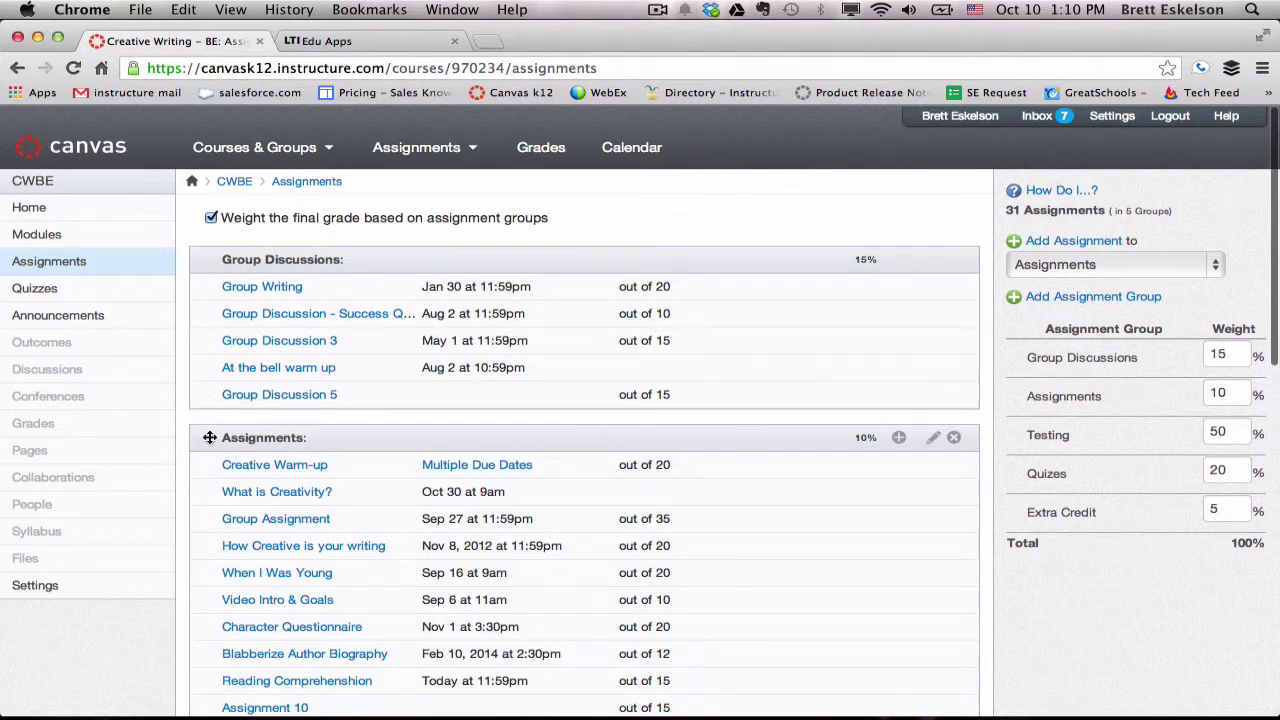
drag(209, 437, 207, 240)
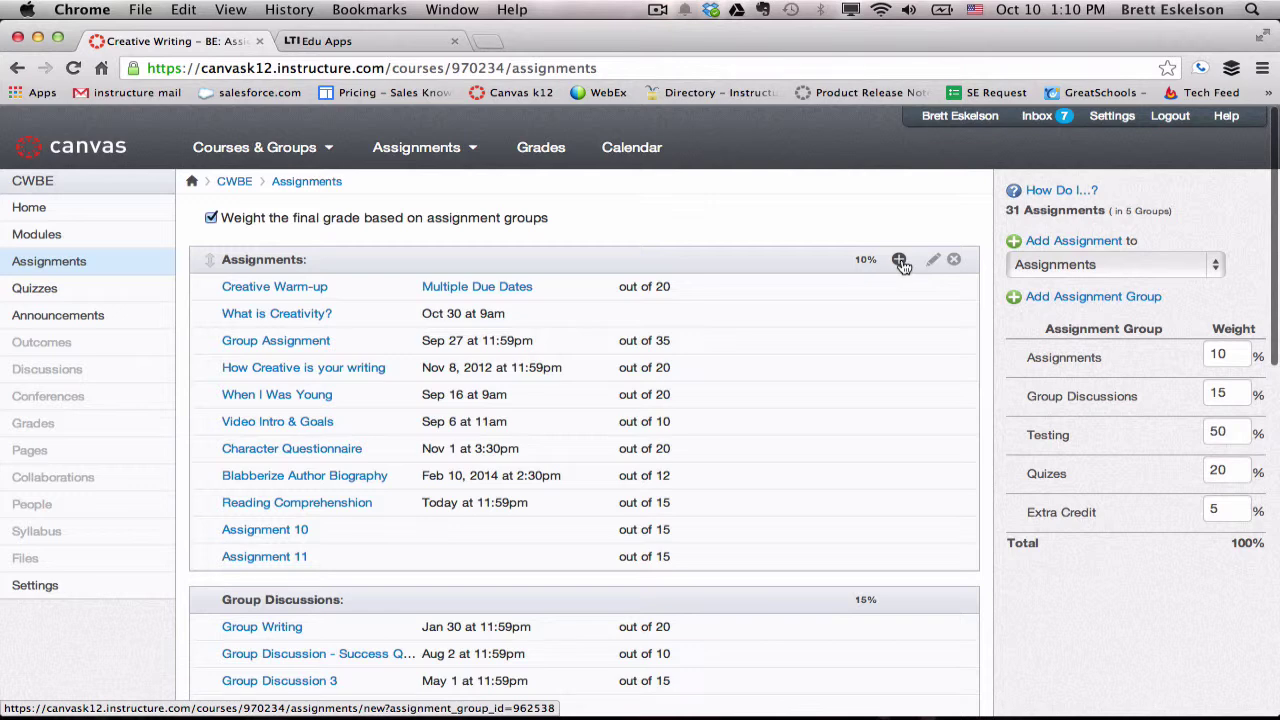
Start a new assignment in the Assignments group named Writing 101, due next week and worth 10 points.
click(899, 261)
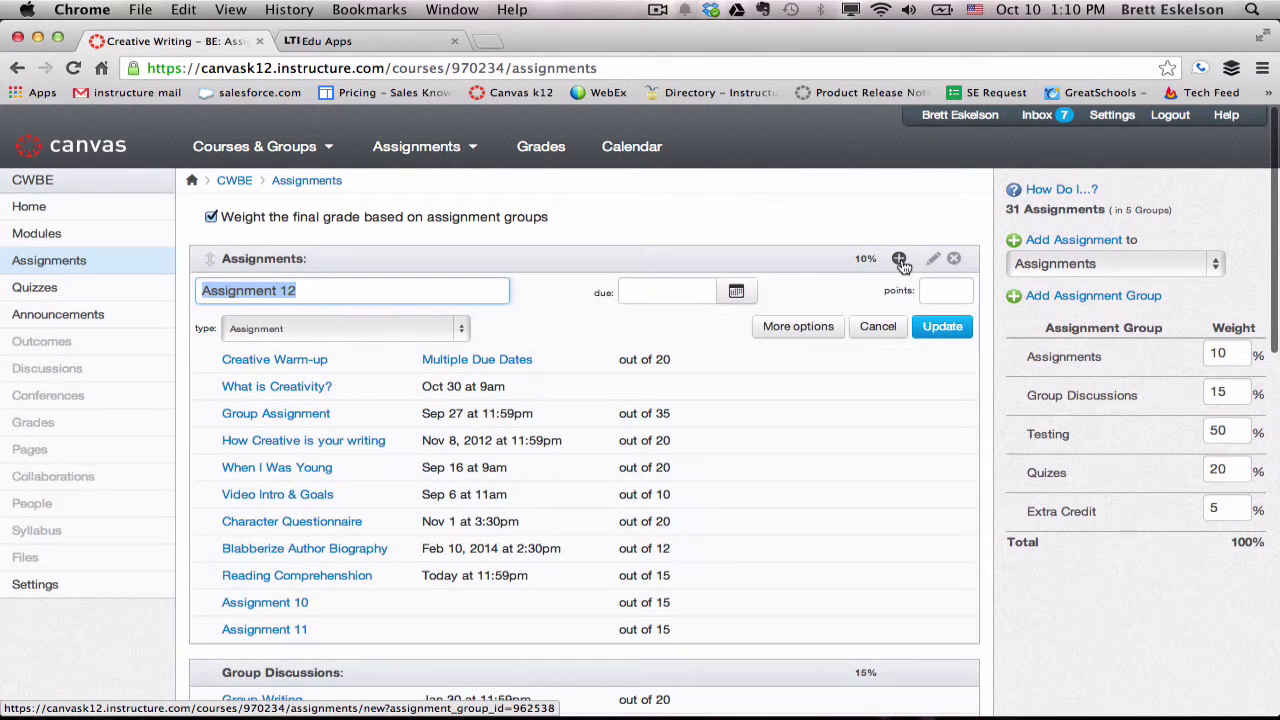
text(Wri)
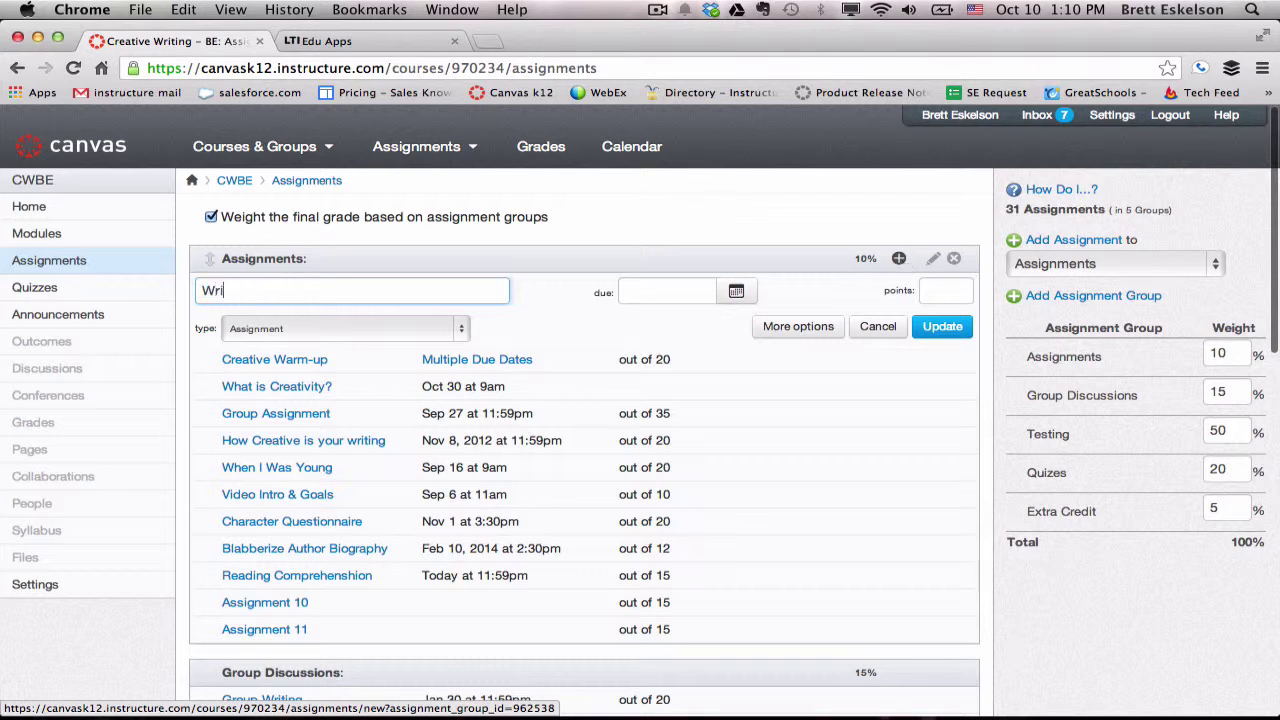
text(ting 101)
click(638, 288)
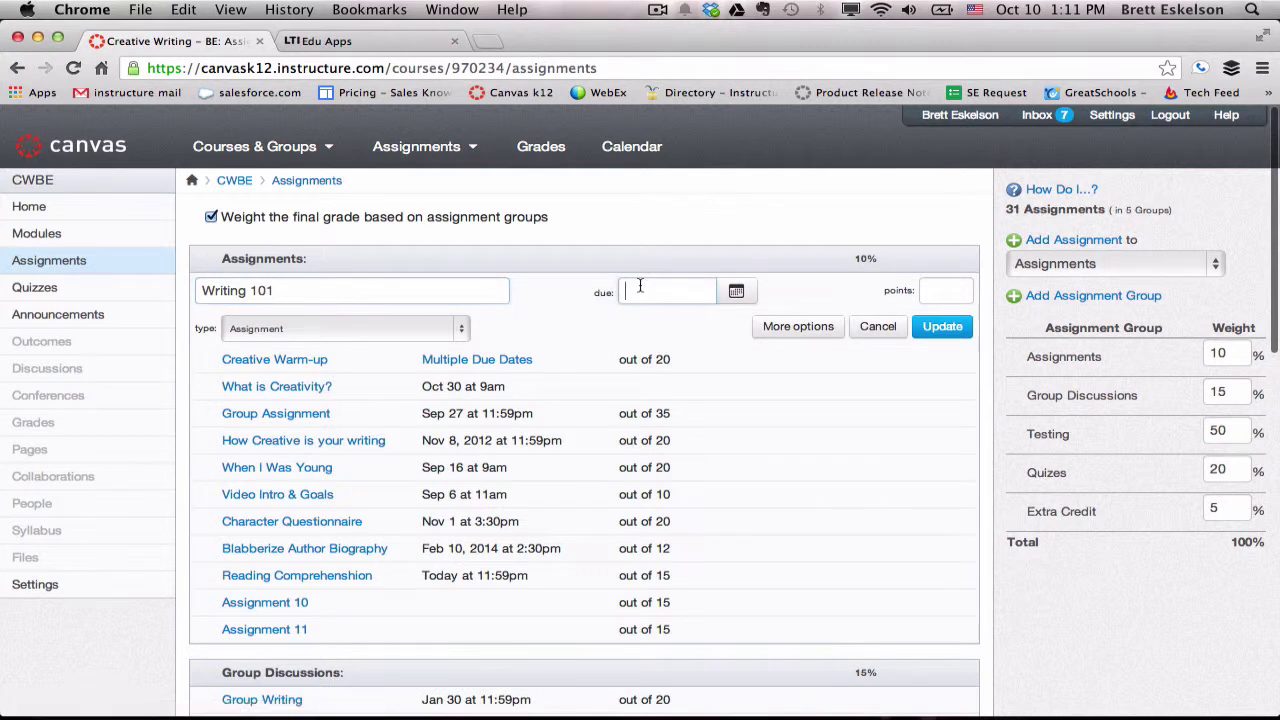
text(next we)
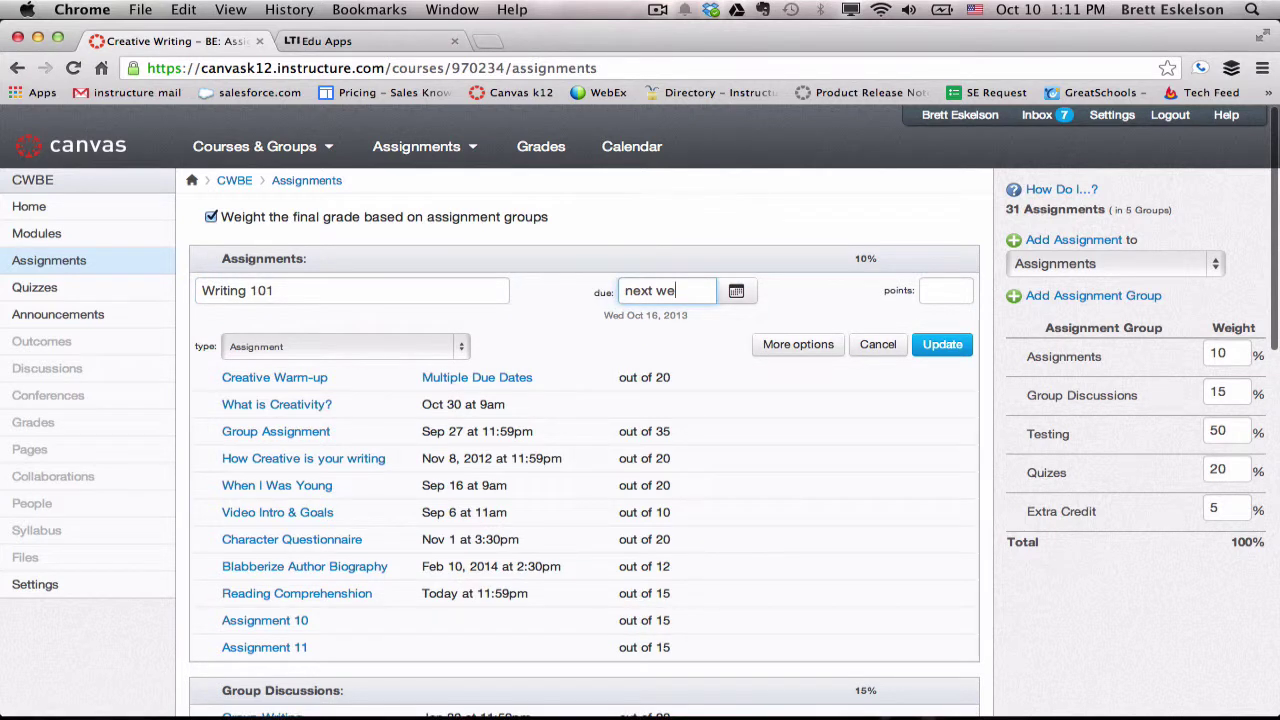
text(ek)
click(949, 299)
text(10)
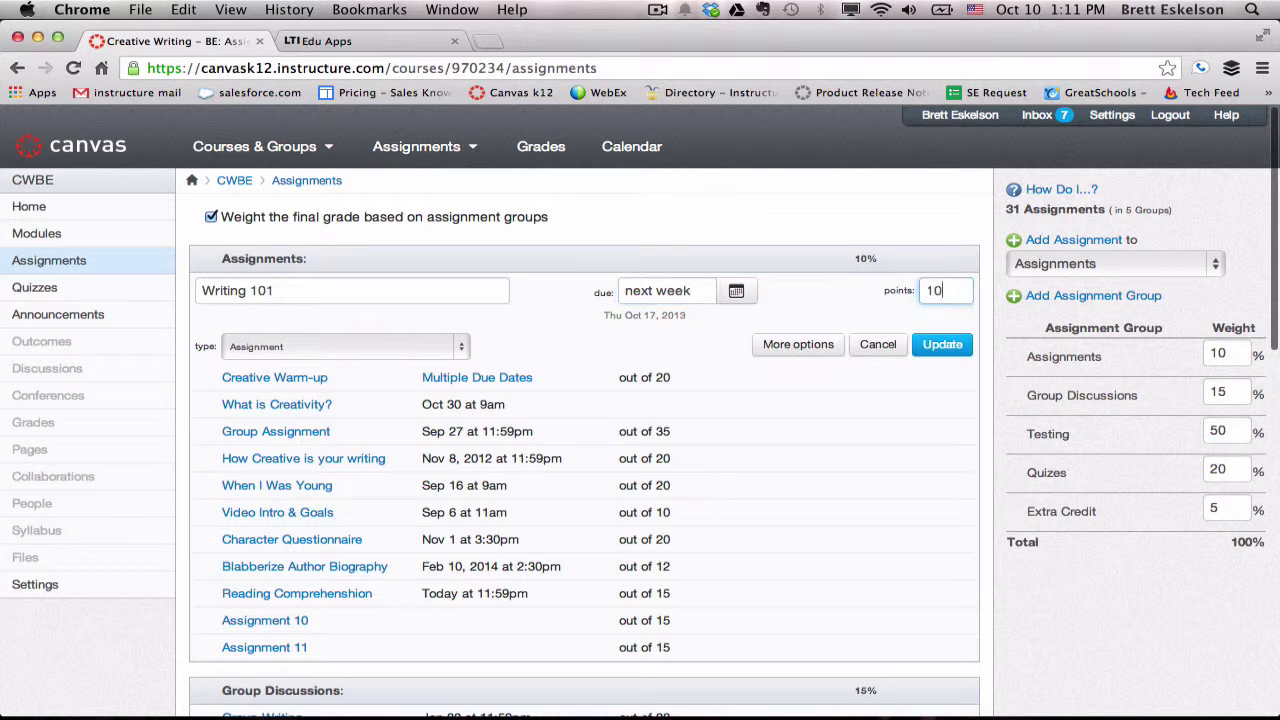
Open the full set of options for the new Writing 101 assignment and make its description box taller.
click(826, 346)
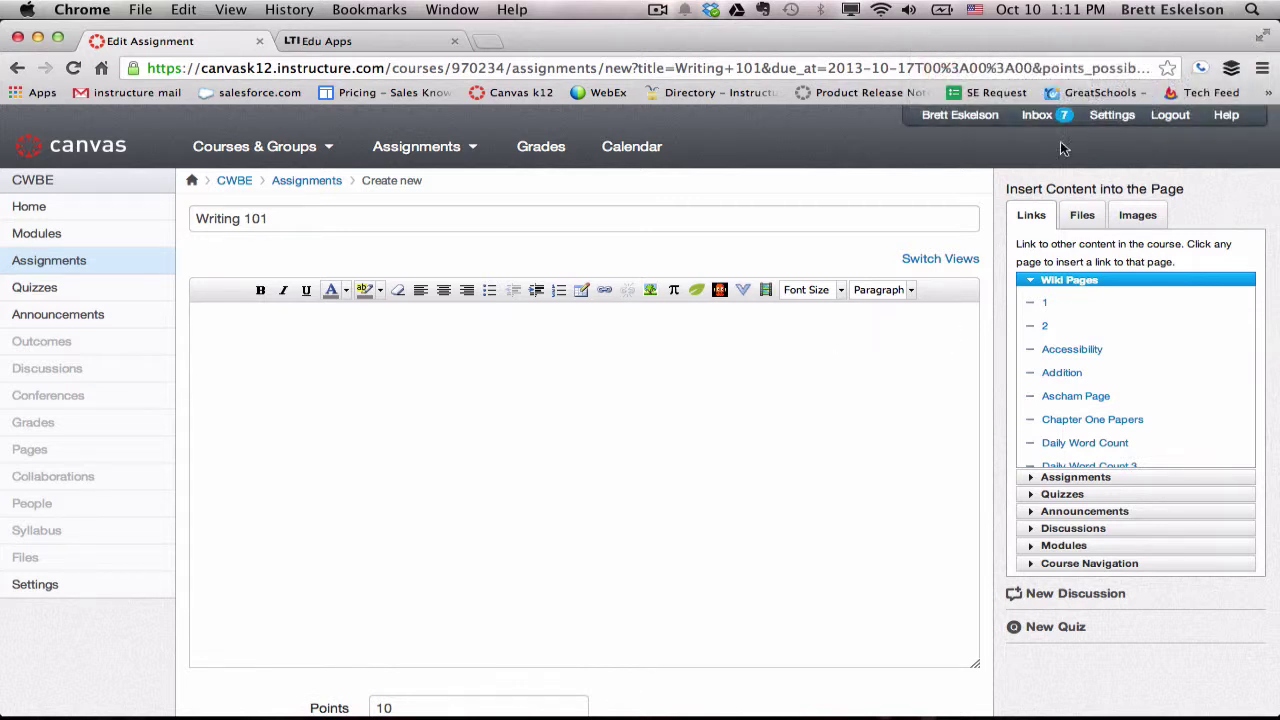
click(1255, 43)
scroll(982, 470, down, 1)
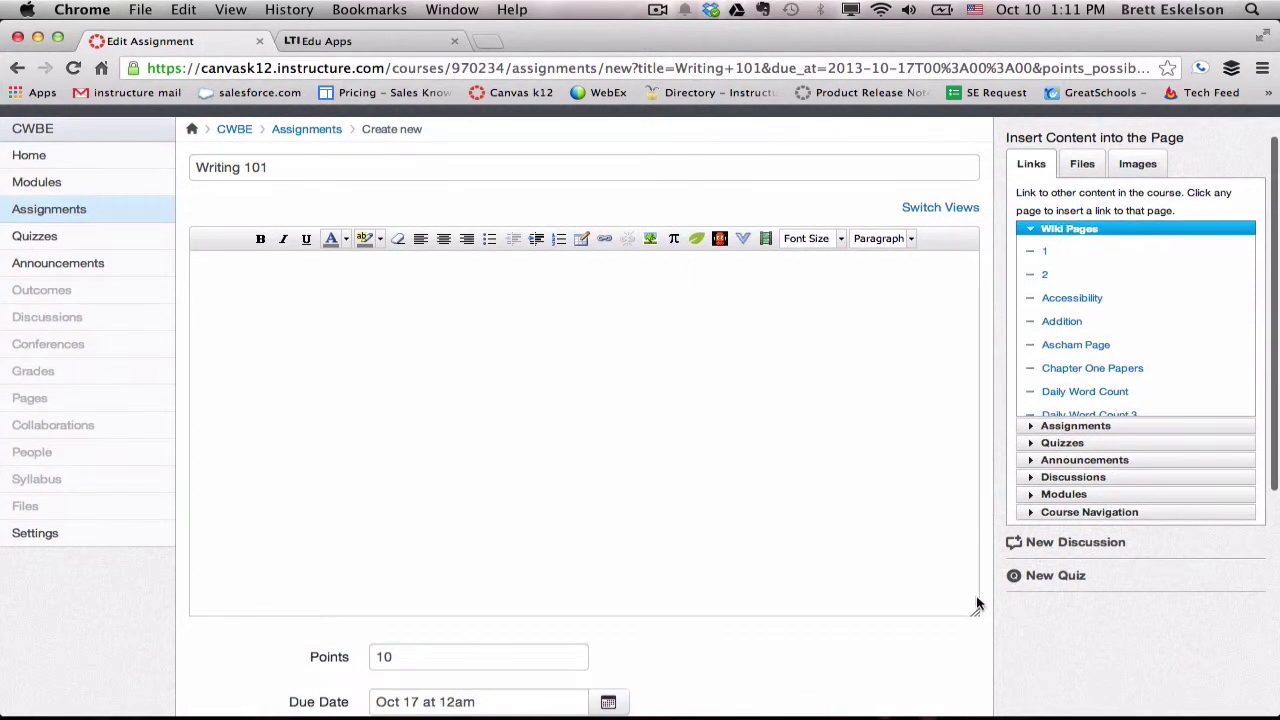
drag(976, 613, 976, 676)
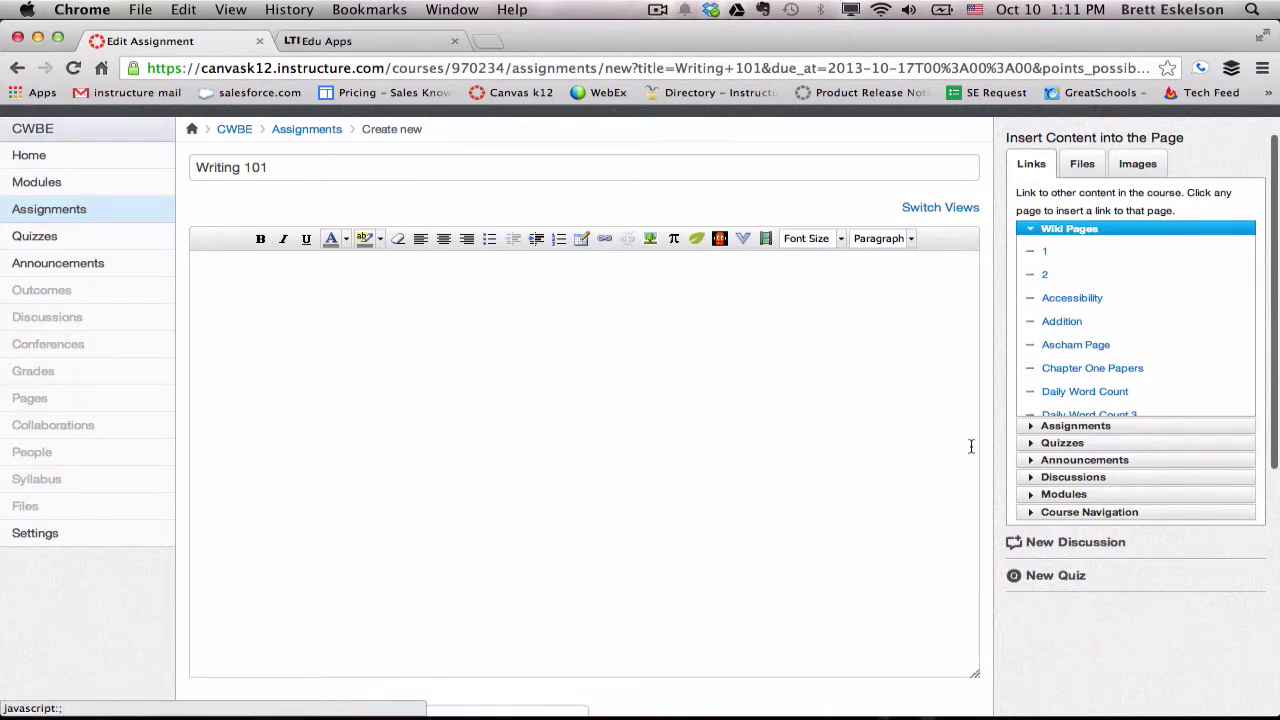
scroll(988, 442, up, 1)
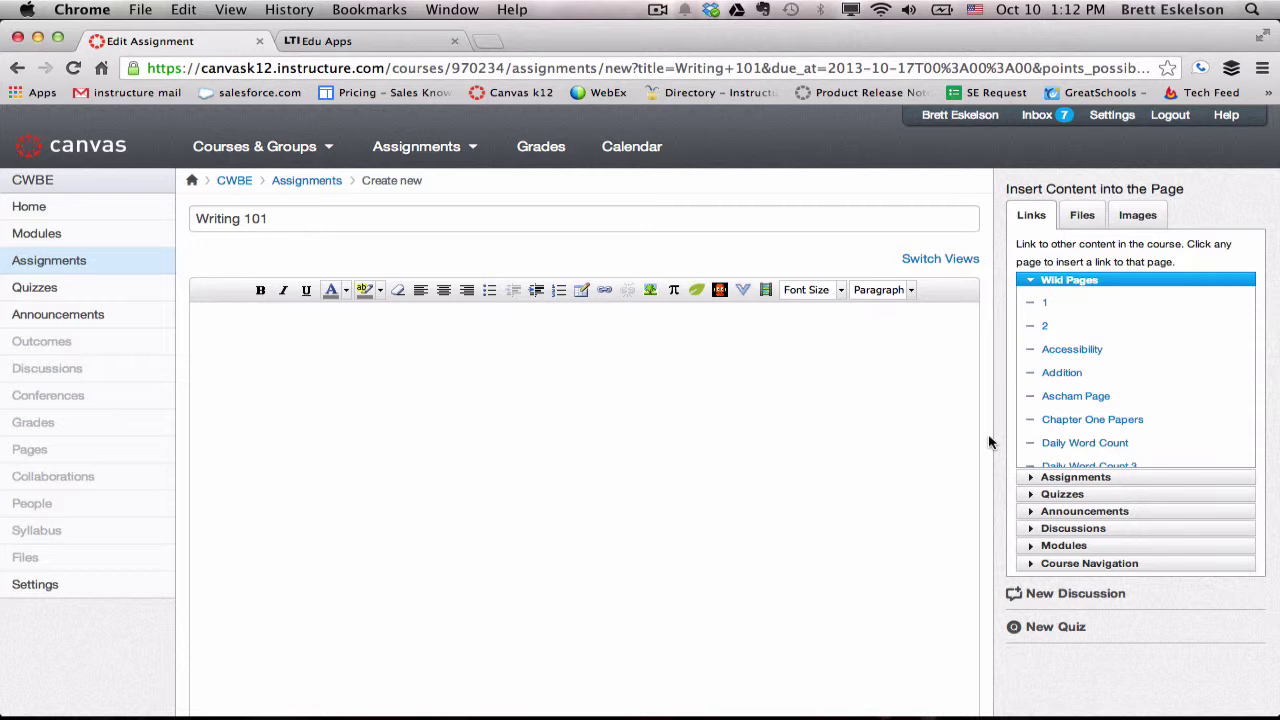
Write "Please read" in the description, followed by a link to the Chapter One Papers wiki page and a new line.
scroll(989, 442, down, 1)
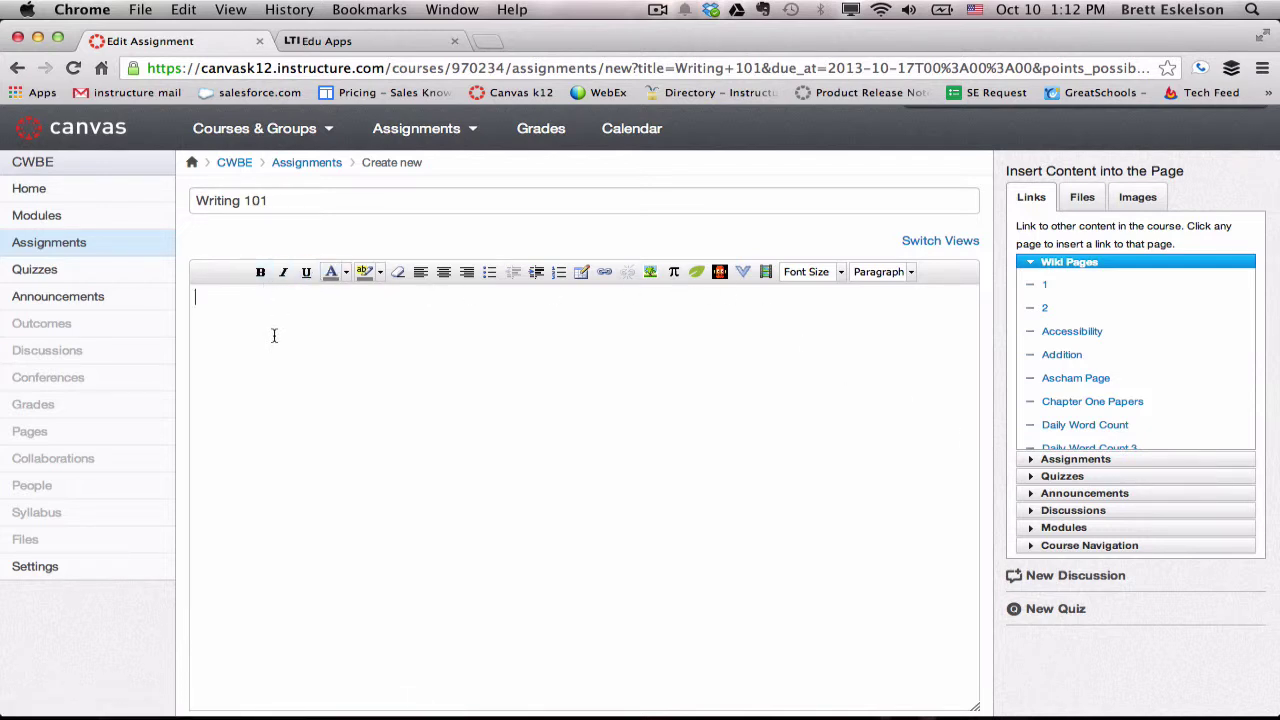
text(Please read)
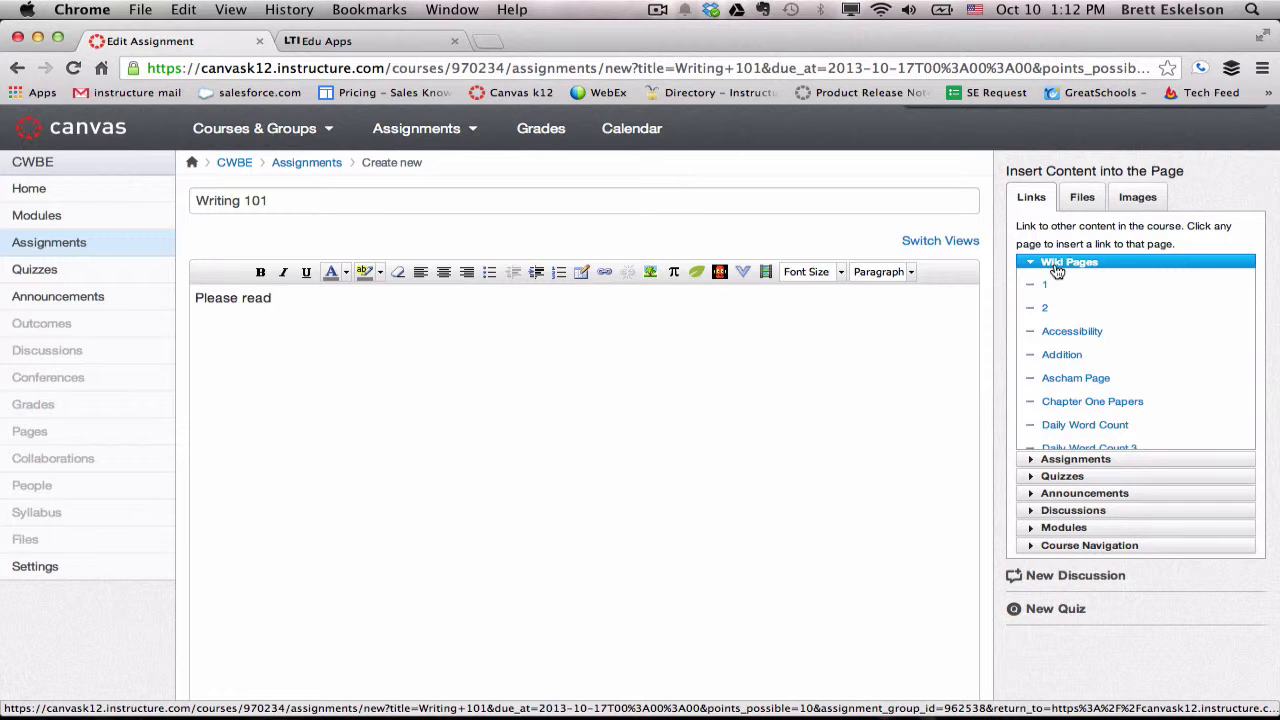
click(1054, 406)
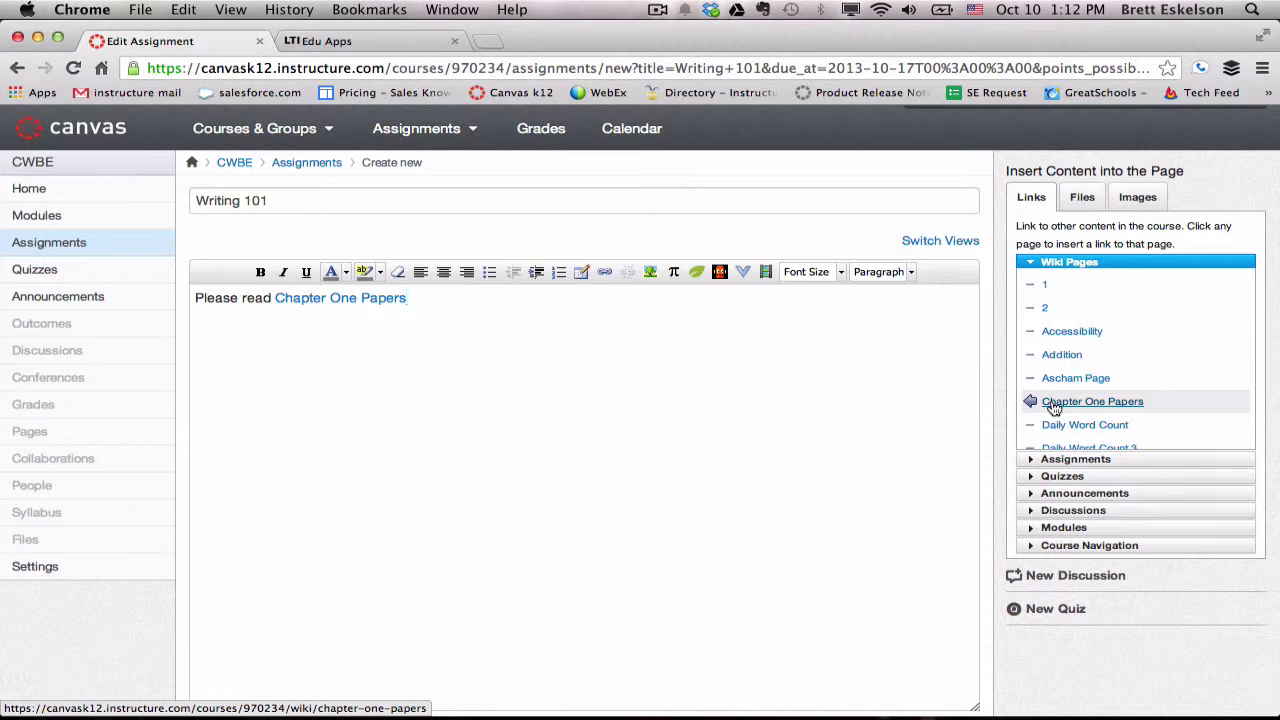
key(Return)
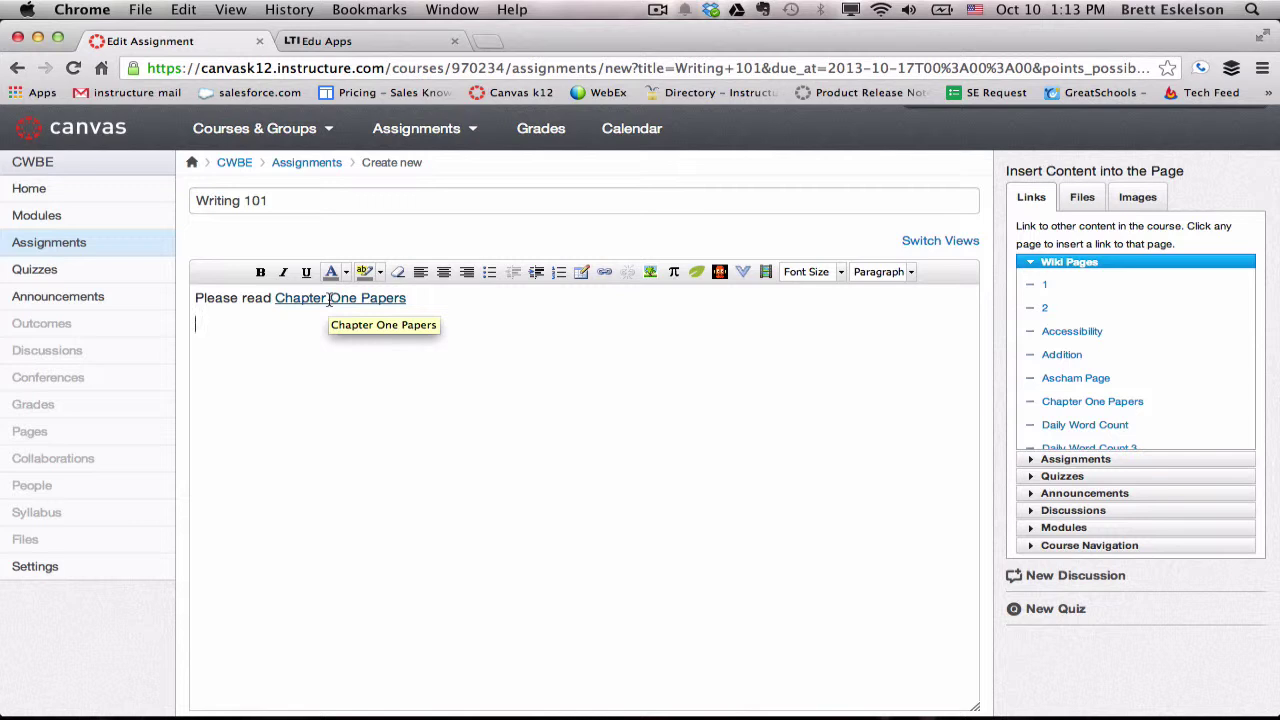
Insert a download link to the course file math homework 2.docx on the second line of the description, followed by a new line.
click(1077, 198)
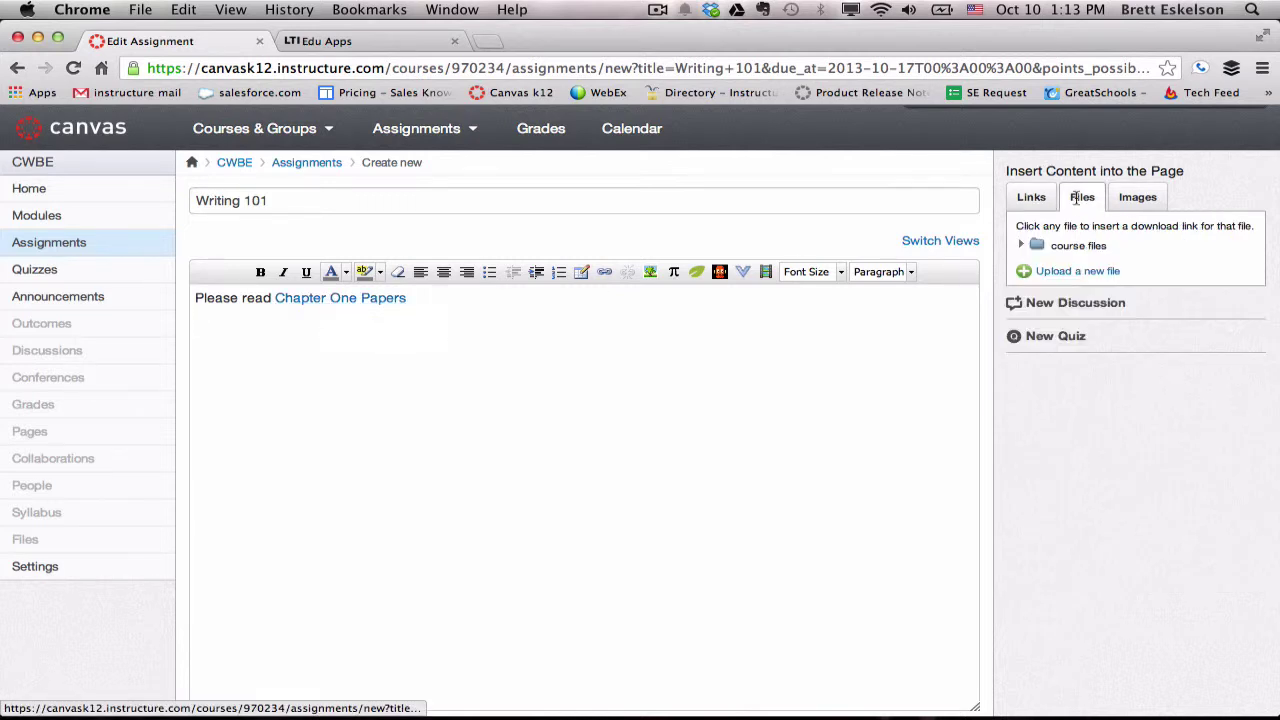
click(1022, 246)
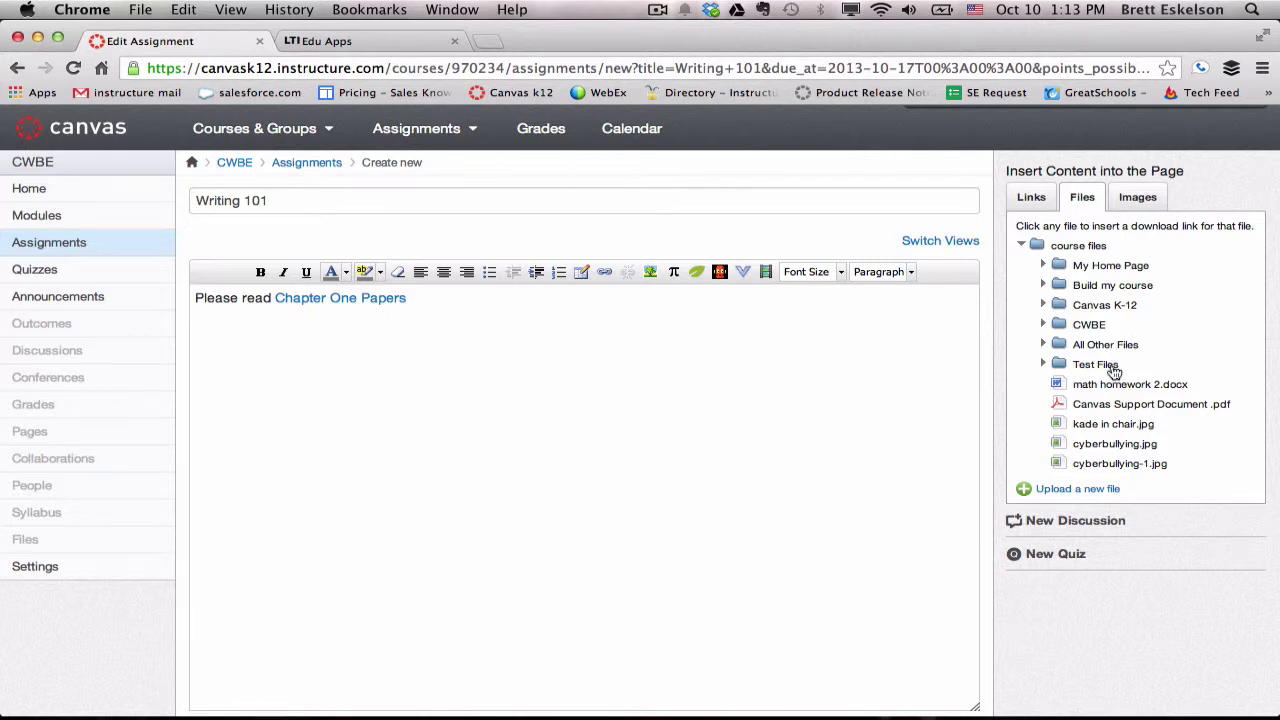
scroll(1113, 372, down, 1)
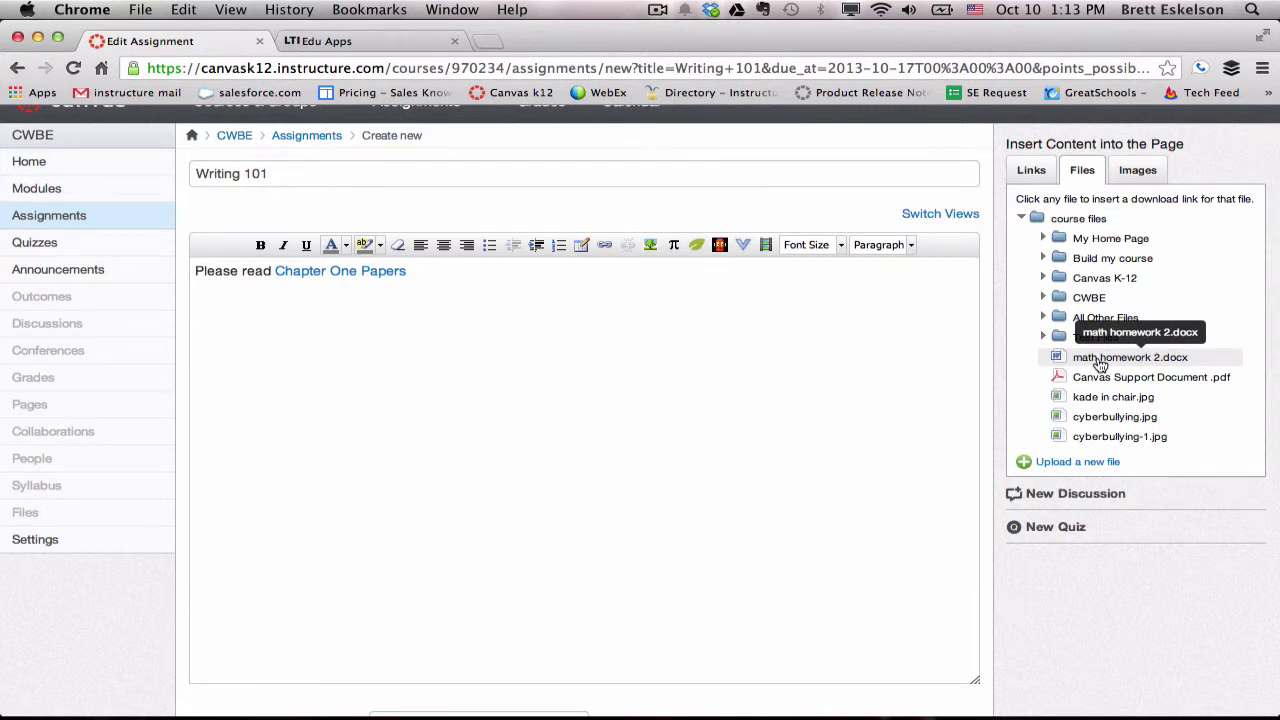
click(1100, 364)
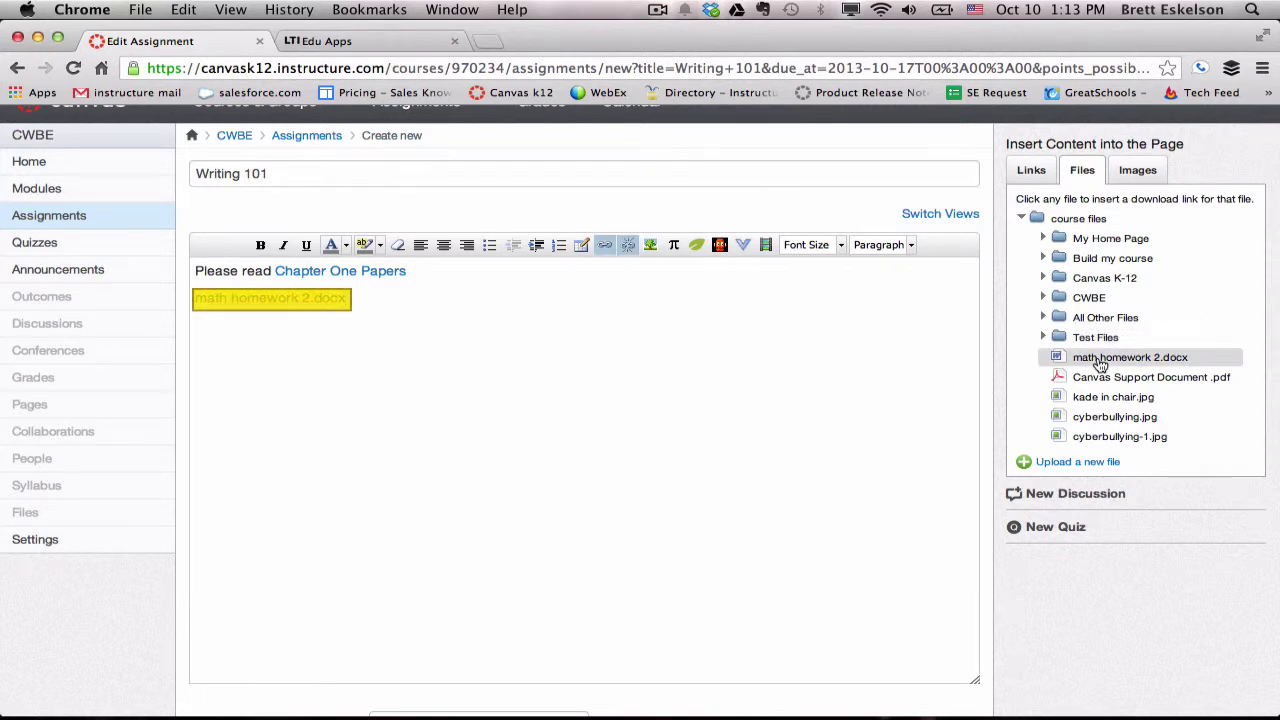
key(Return)
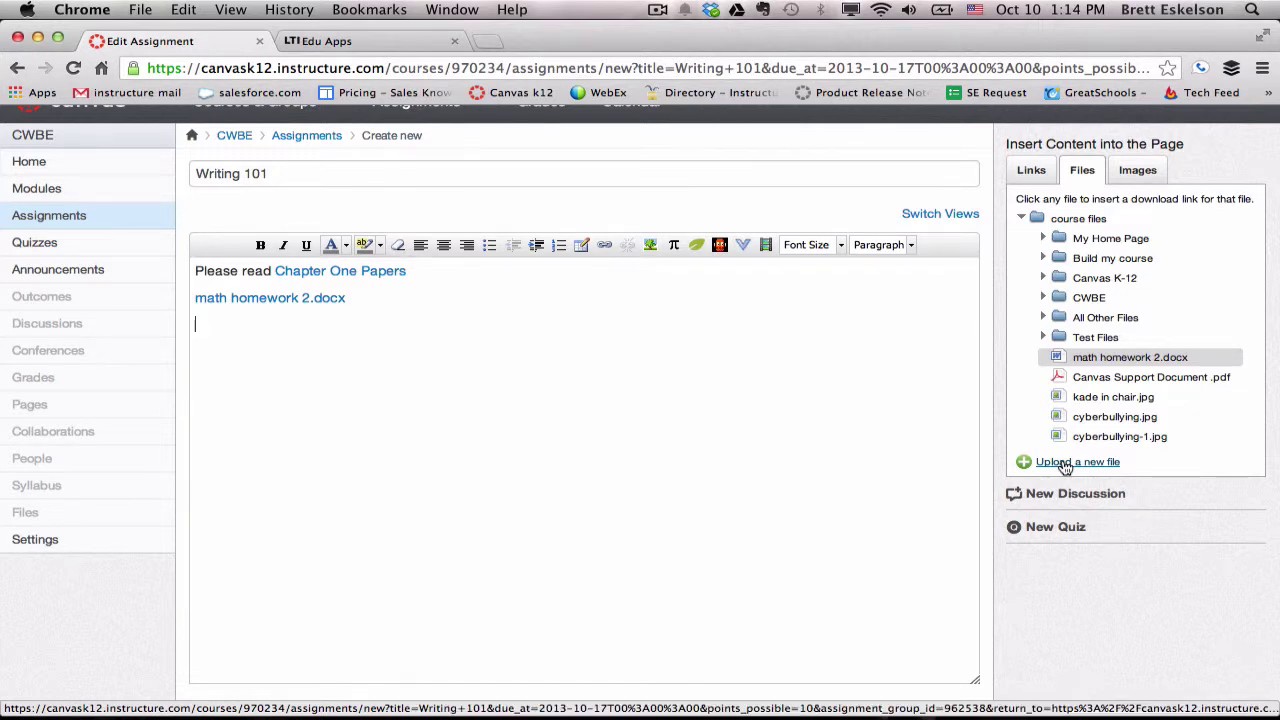
Browse the course images available for embedding in the description.
click(1147, 166)
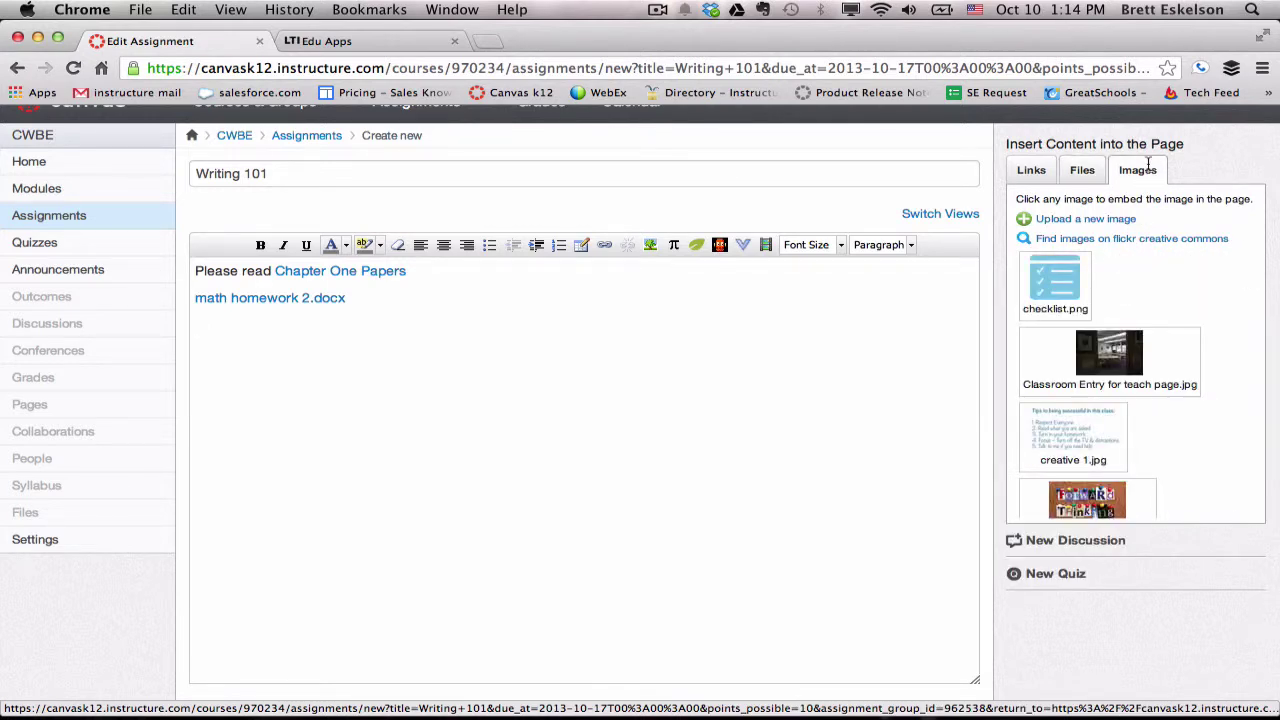
click(1148, 163)
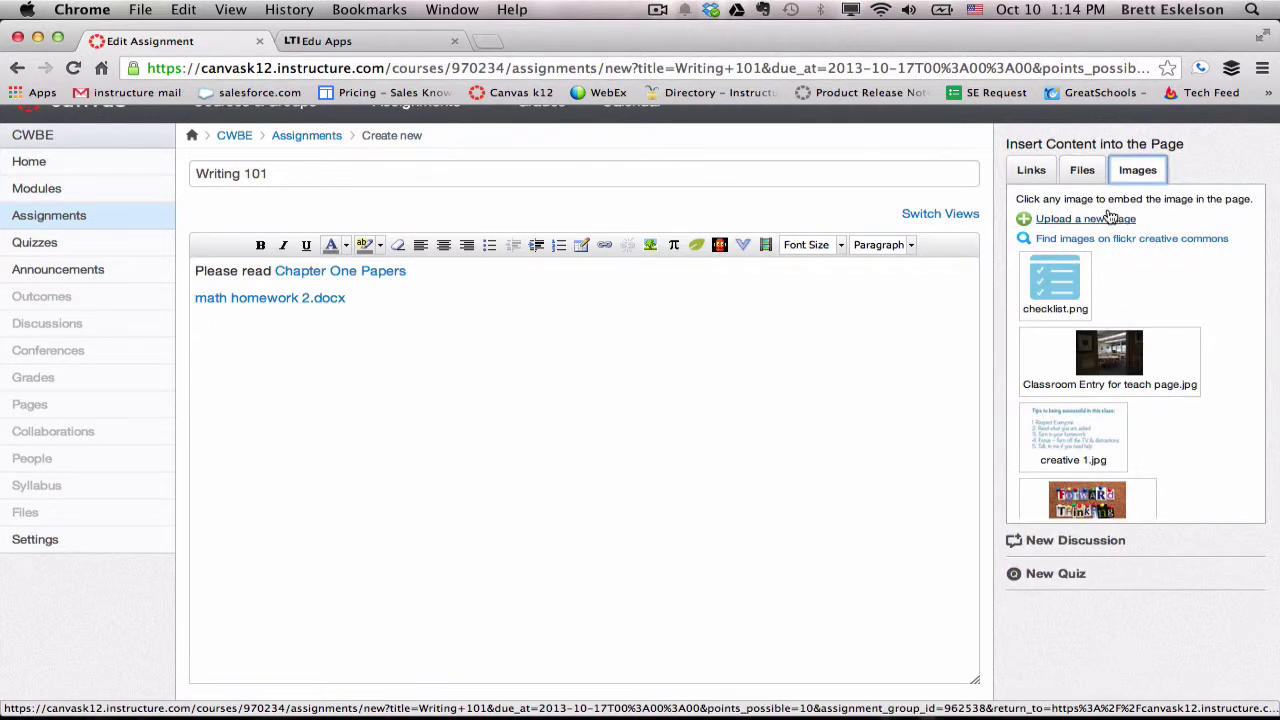
scroll(1058, 437, down, 10)
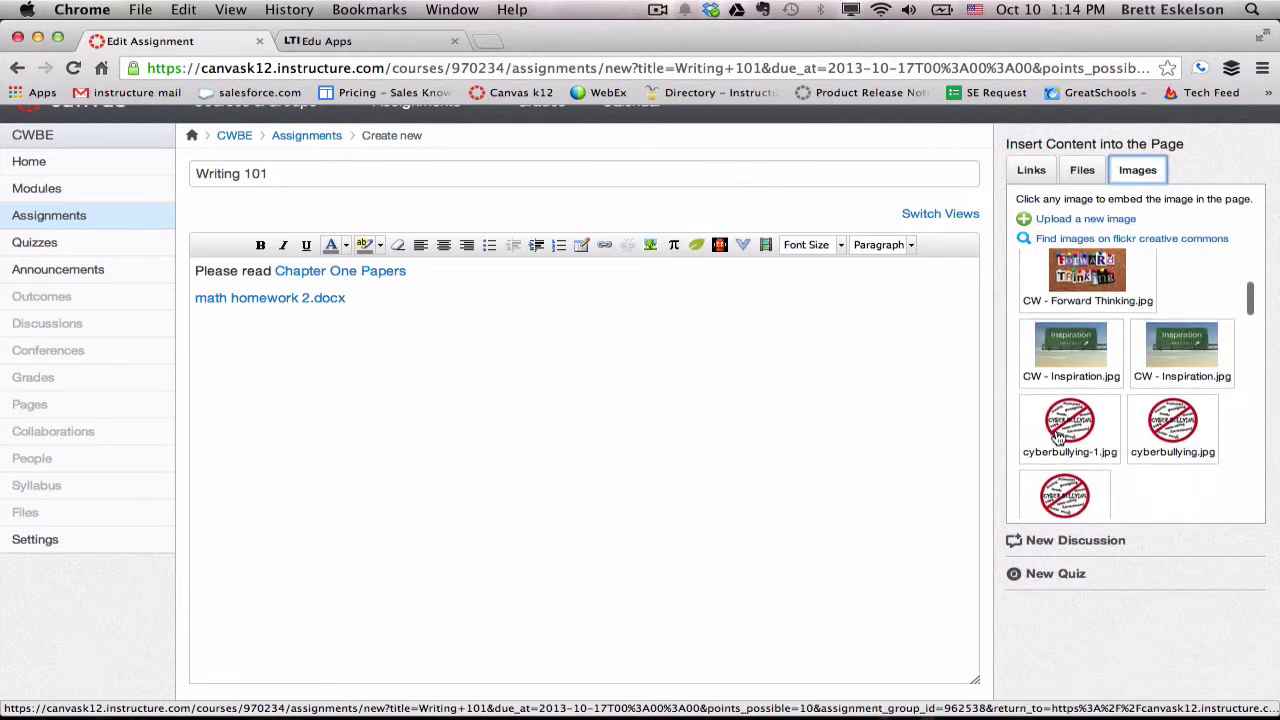
scroll(1058, 437, up, 10)
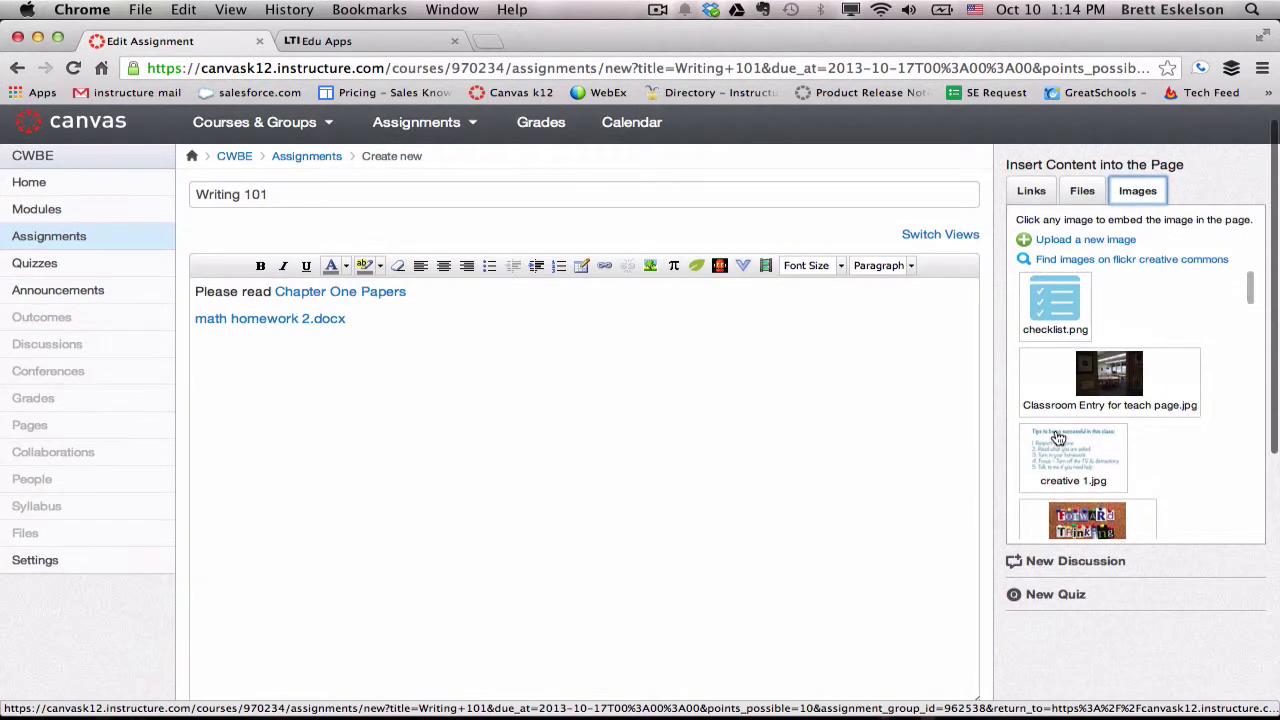
Search Flickr Creative Commons for "writing" and embed the photo of hands writing on lined paper in the description.
click(1085, 262)
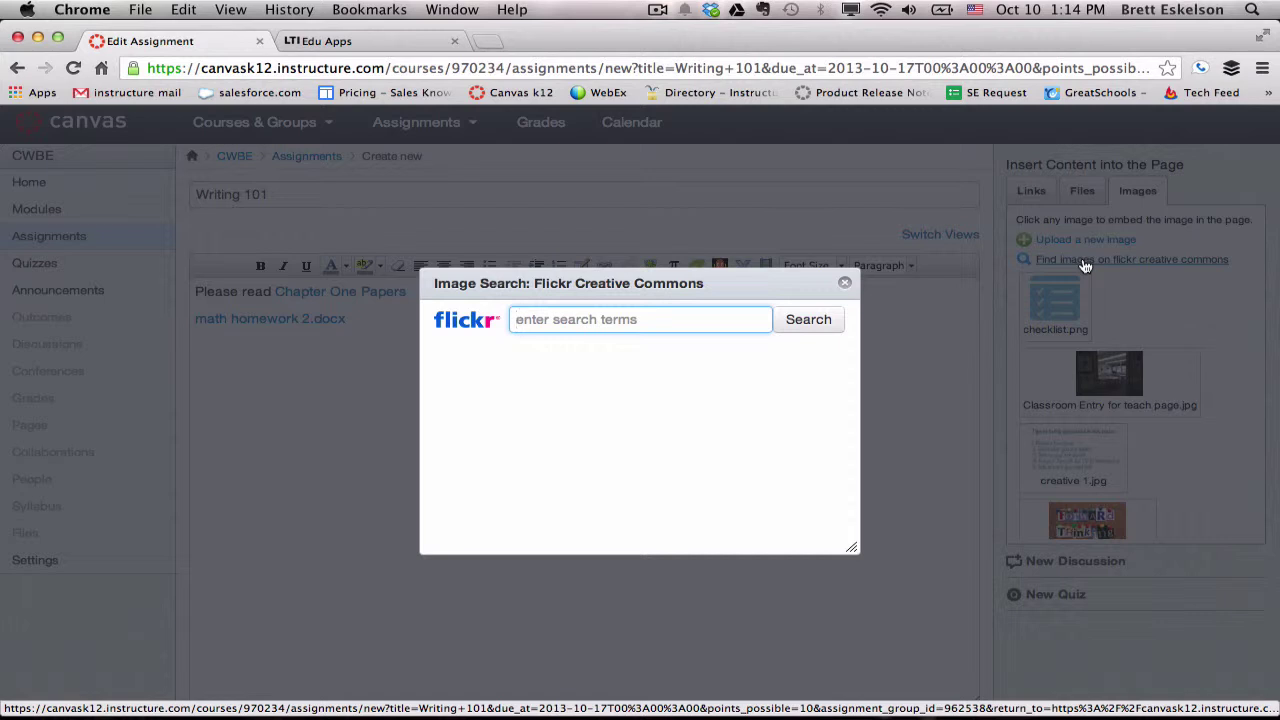
text(writing)
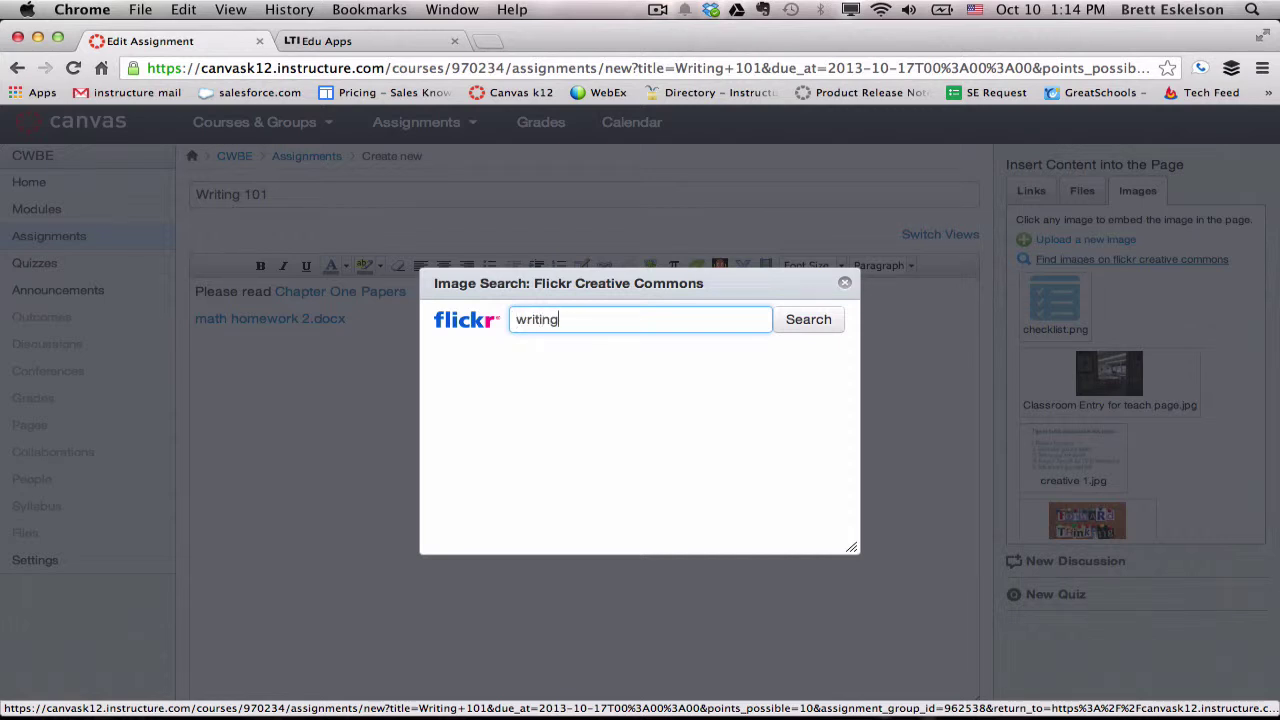
key(Return)
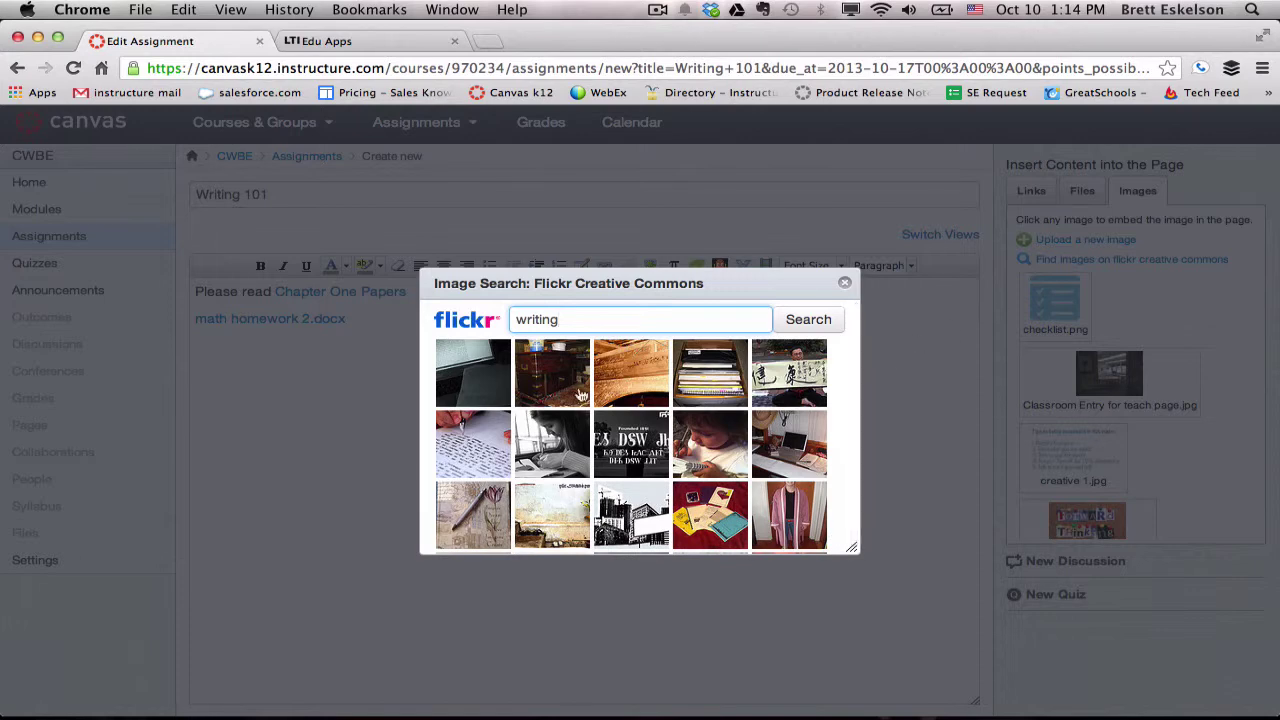
click(470, 418)
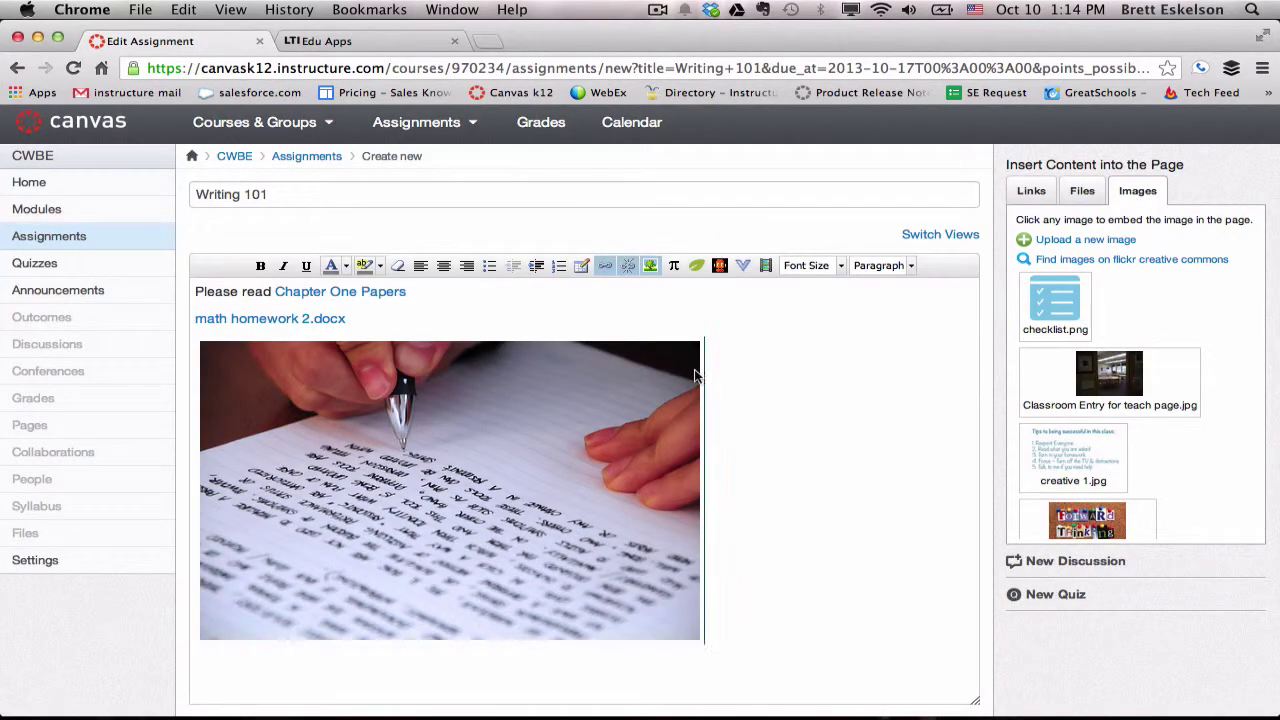
Shrink the embedded writing photo to a little over half its width, center it, and start a new line below it.
click(647, 420)
drag(705, 338, 482, 440)
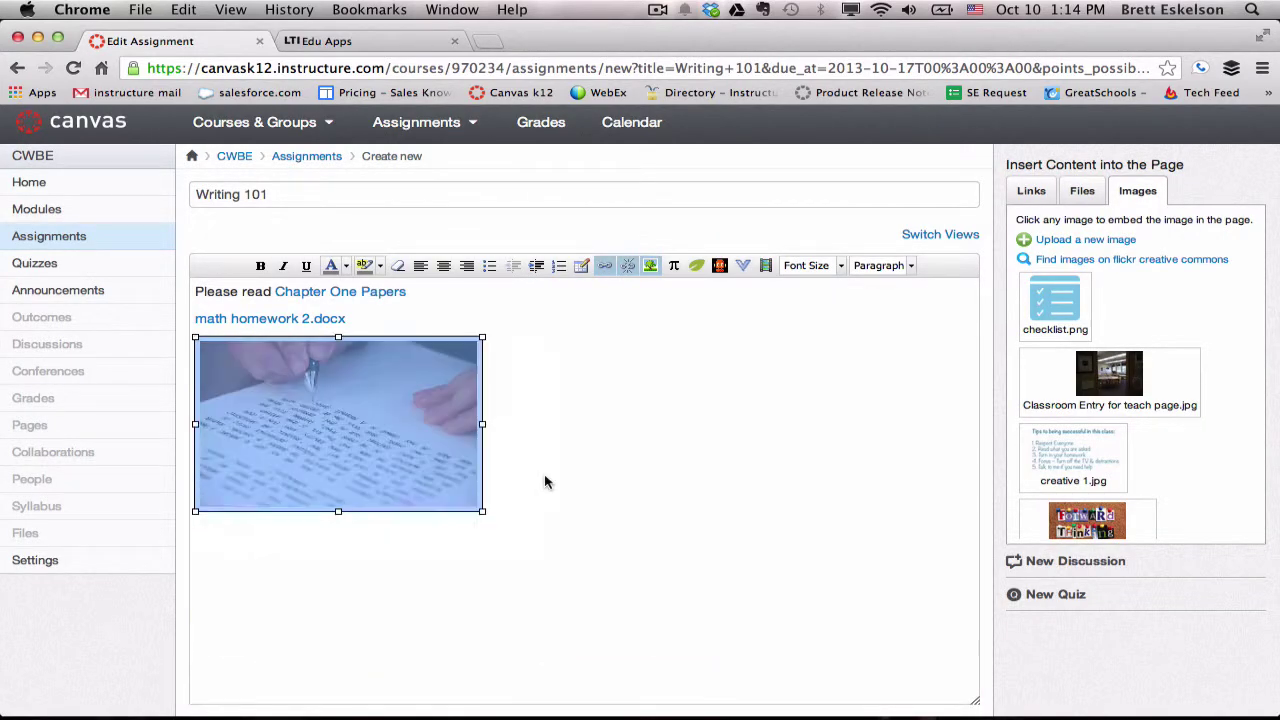
click(437, 270)
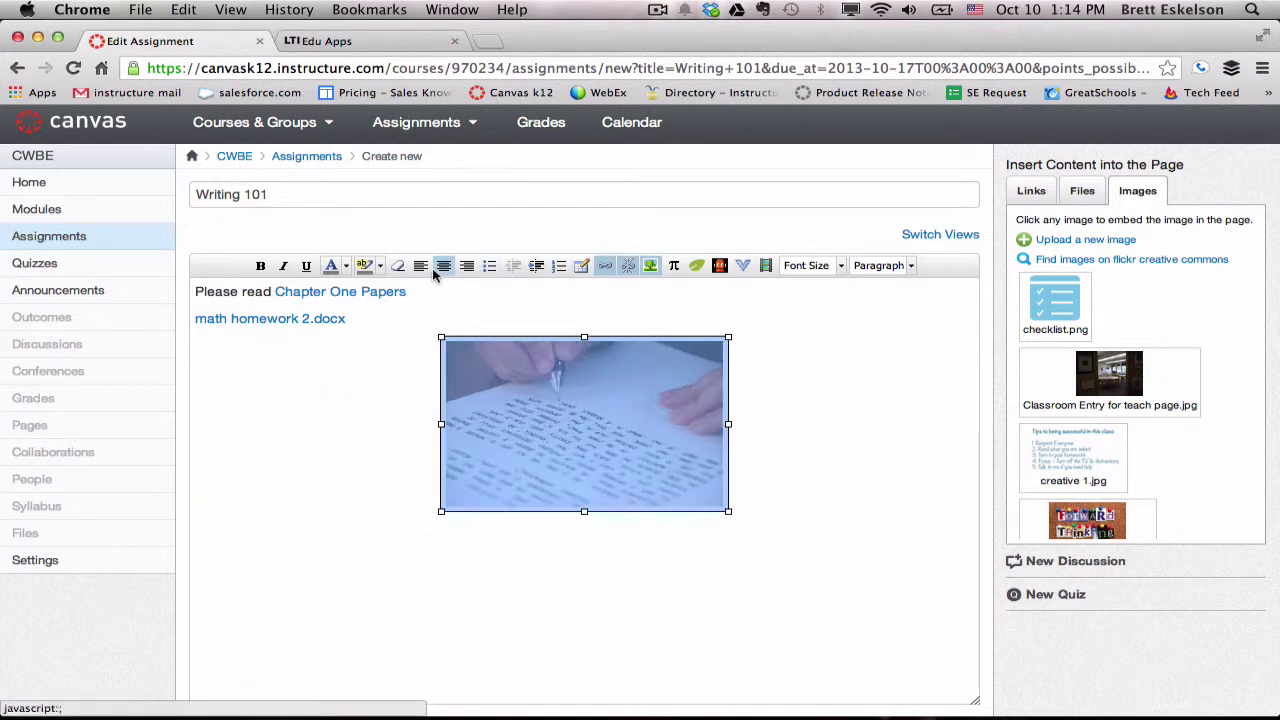
click(385, 440)
click(754, 476)
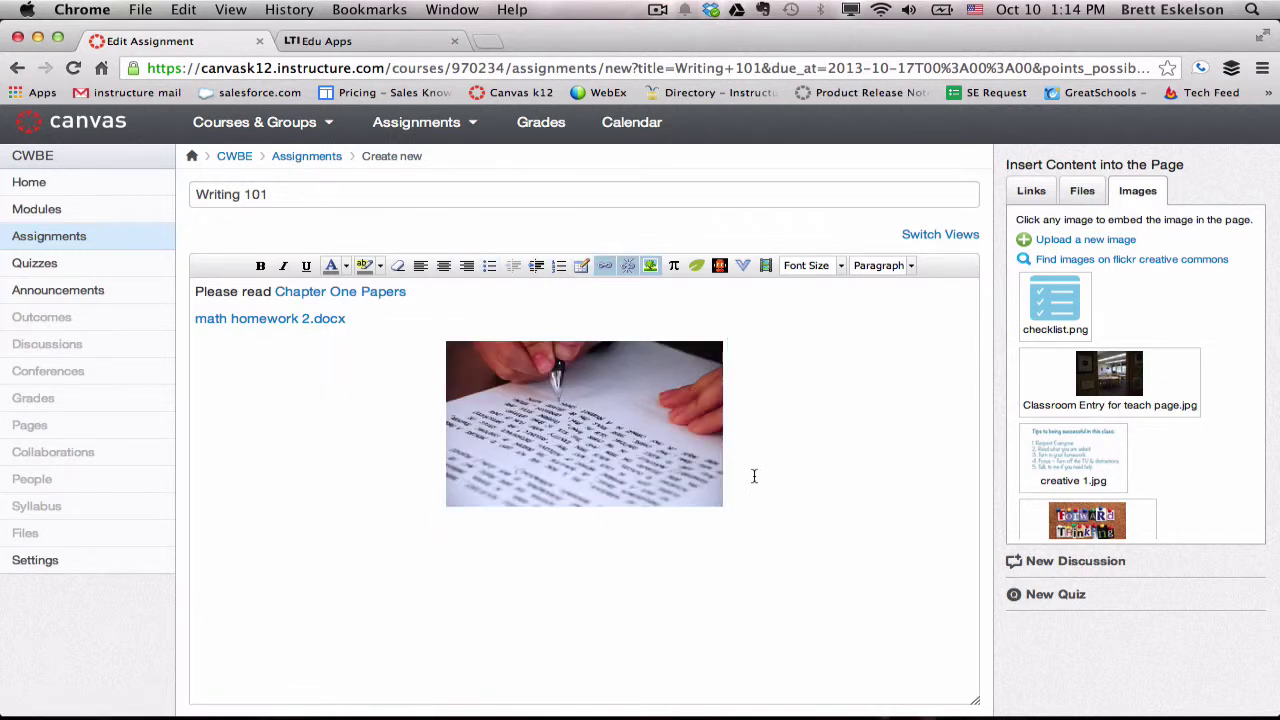
key(Return)
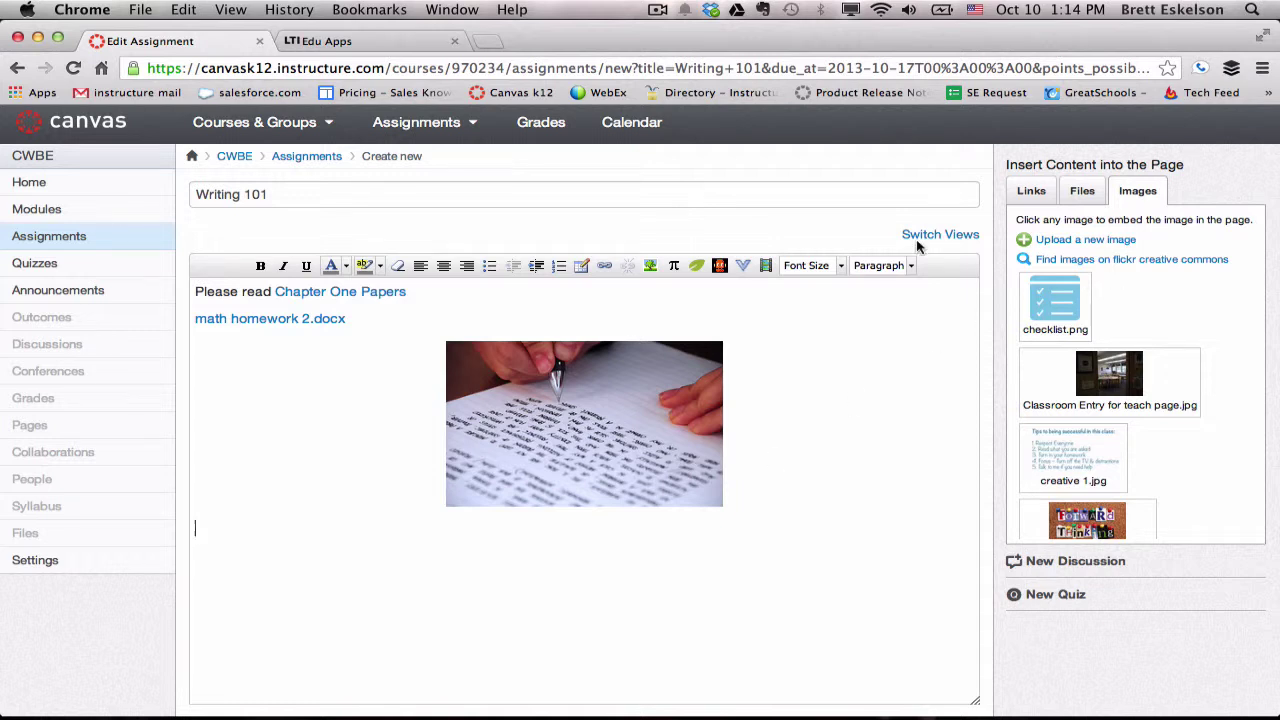
Insert the equation Σ = ∛64 below the photo using the equation editor, followed by a new line.
click(675, 268)
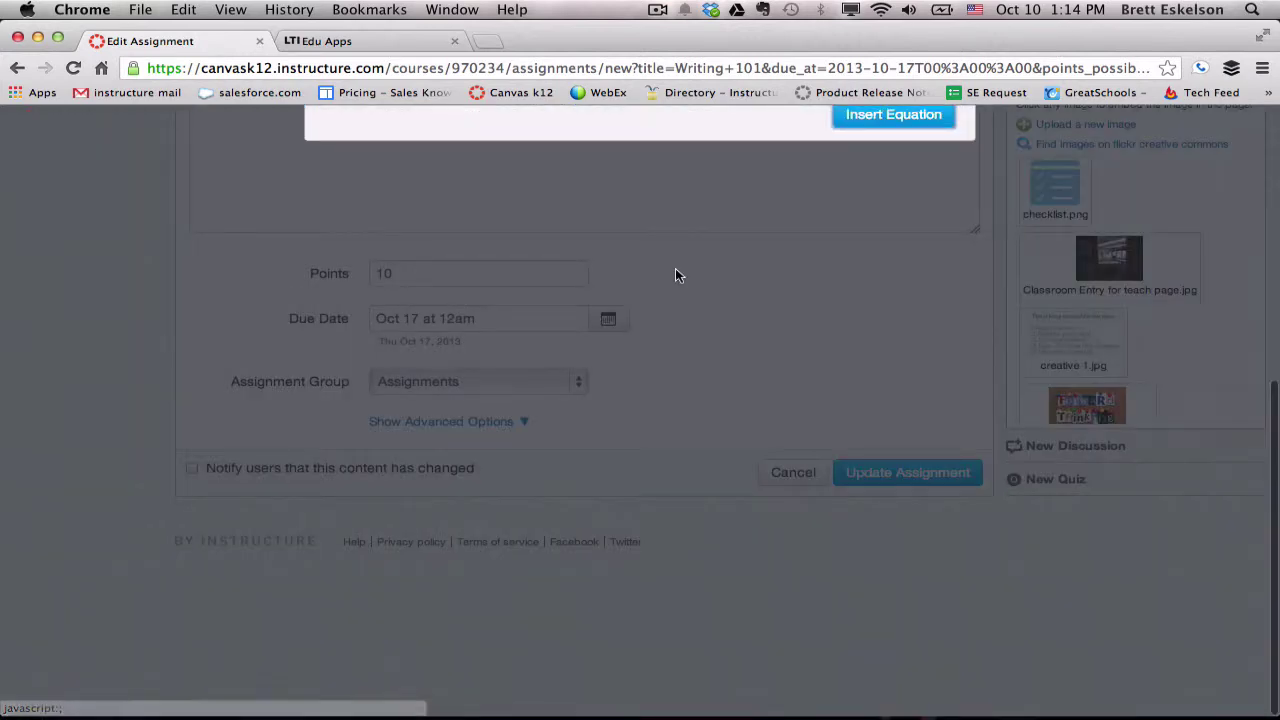
scroll(954, 240, up, 2)
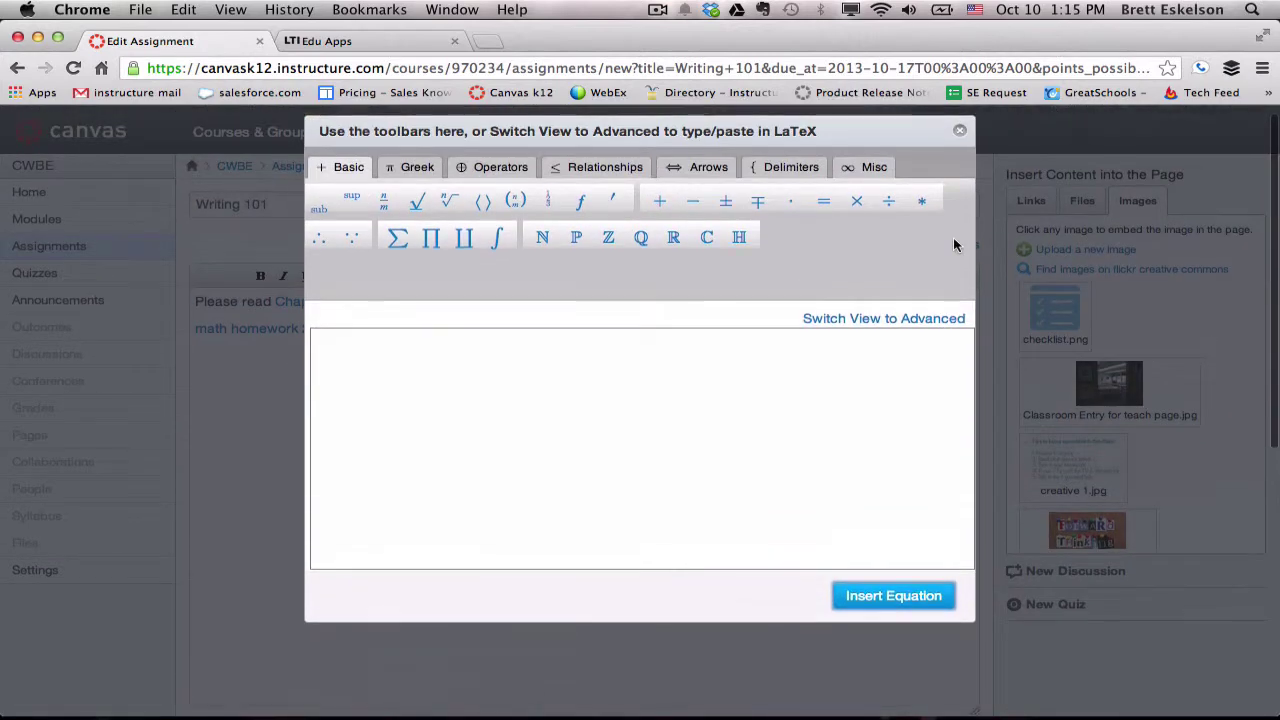
click(397, 237)
text(=)
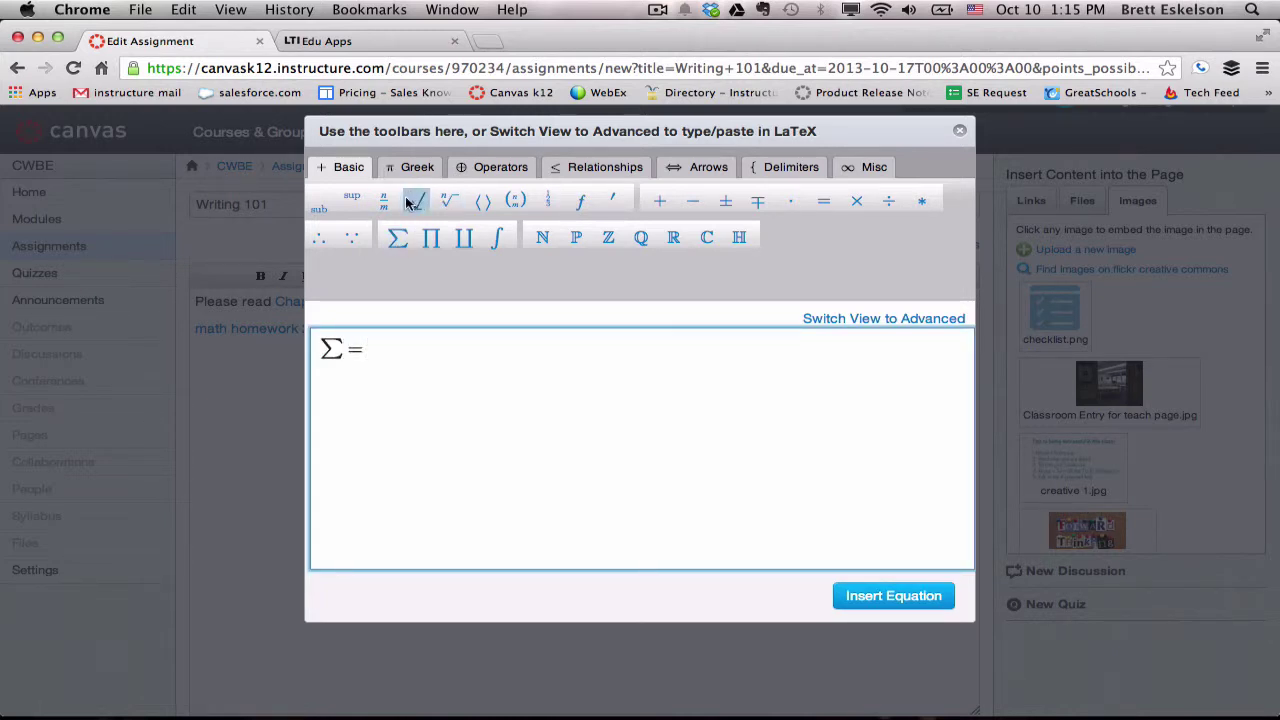
click(447, 203)
text(3√)
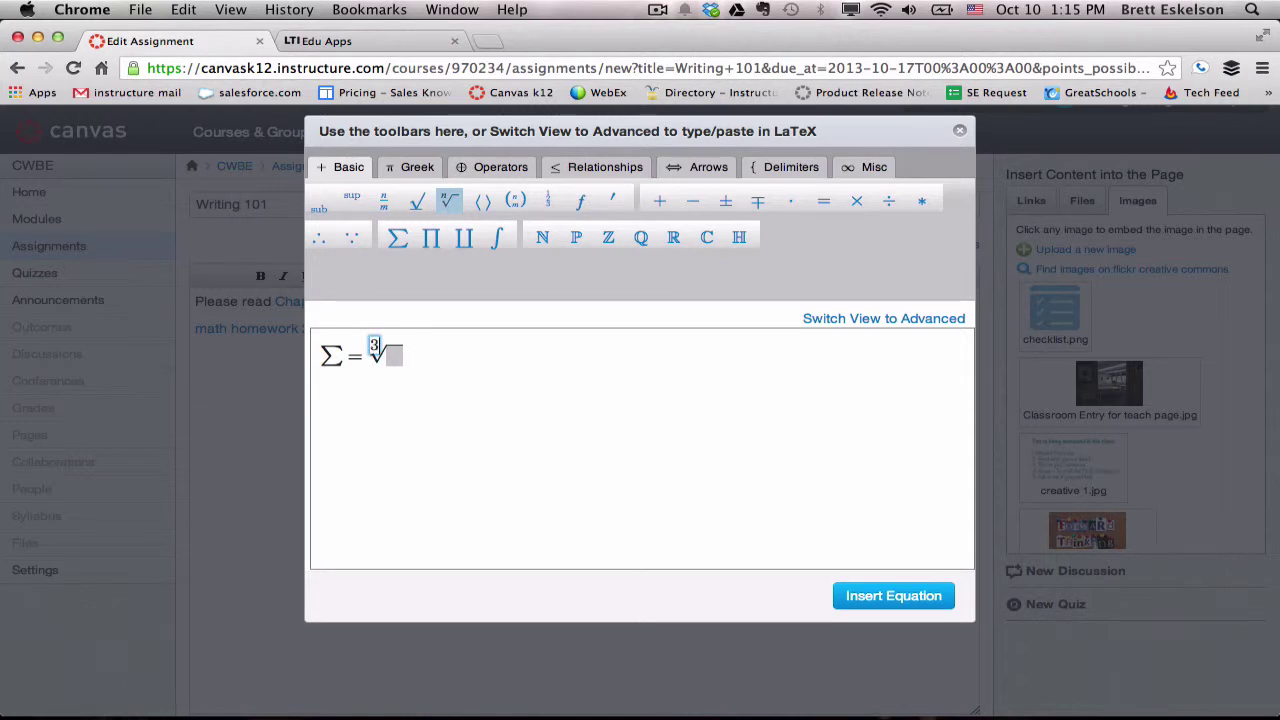
click(394, 355)
text(64)
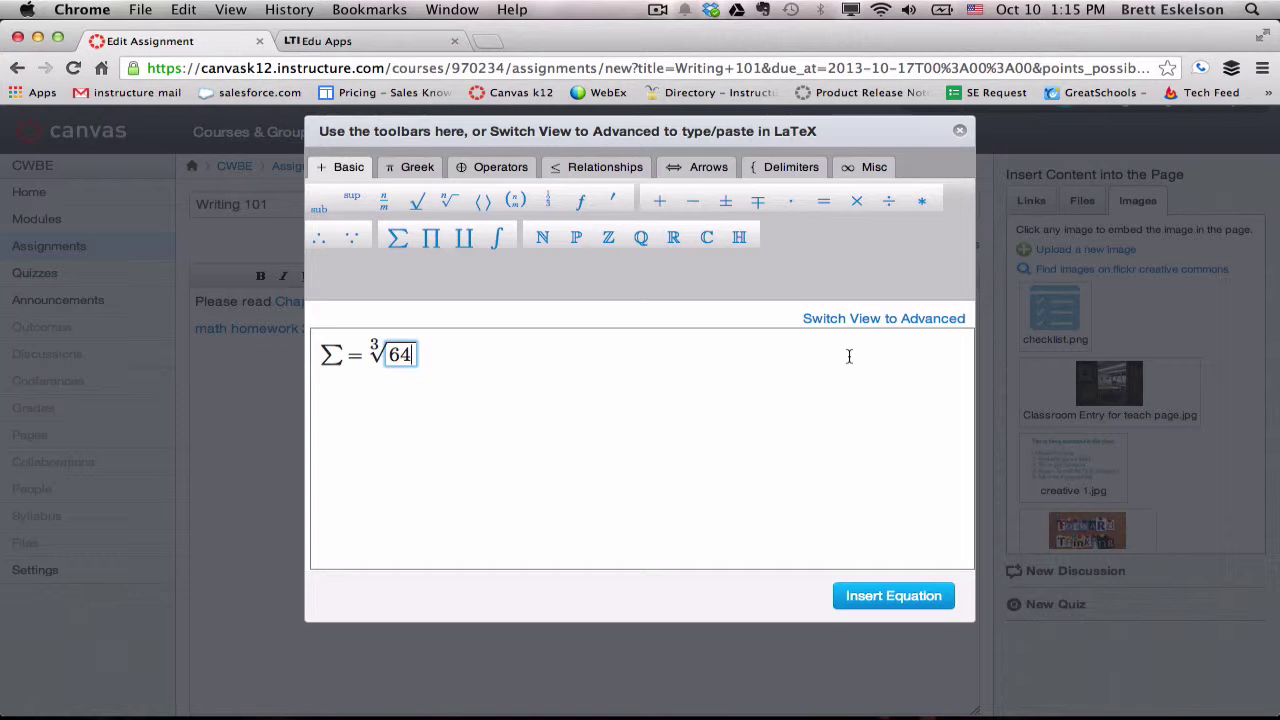
click(888, 595)
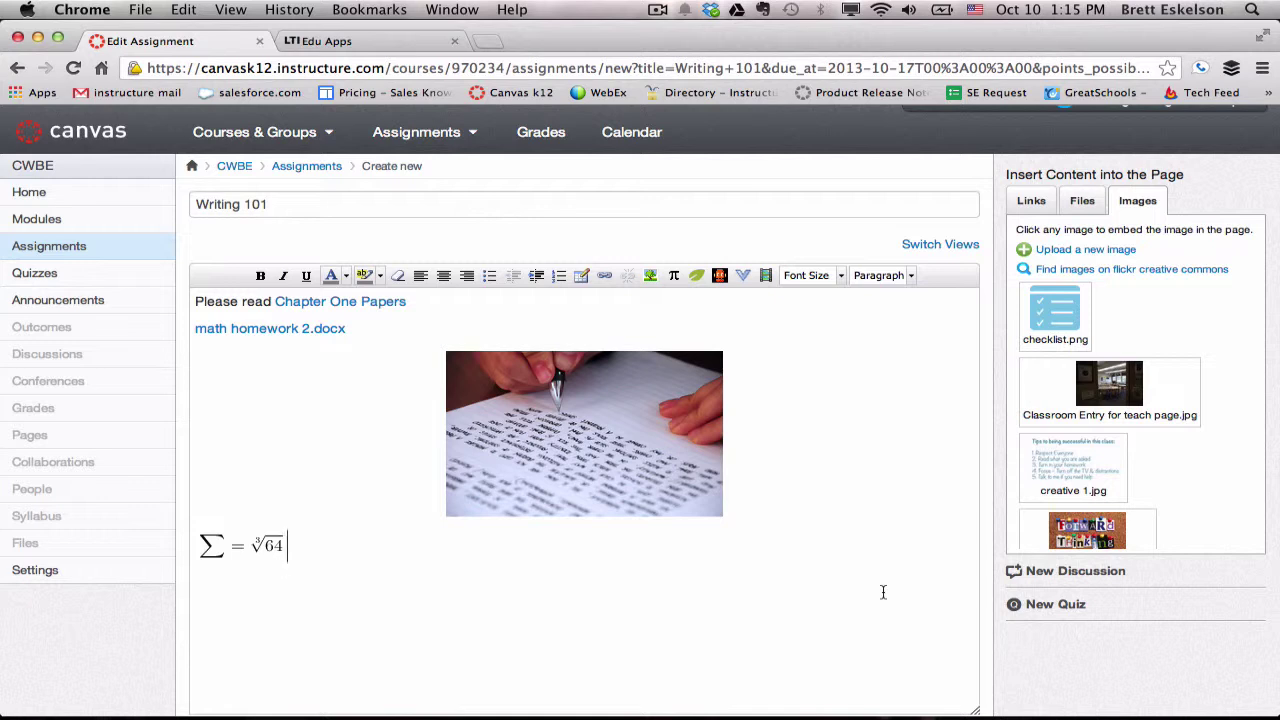
key(Return)
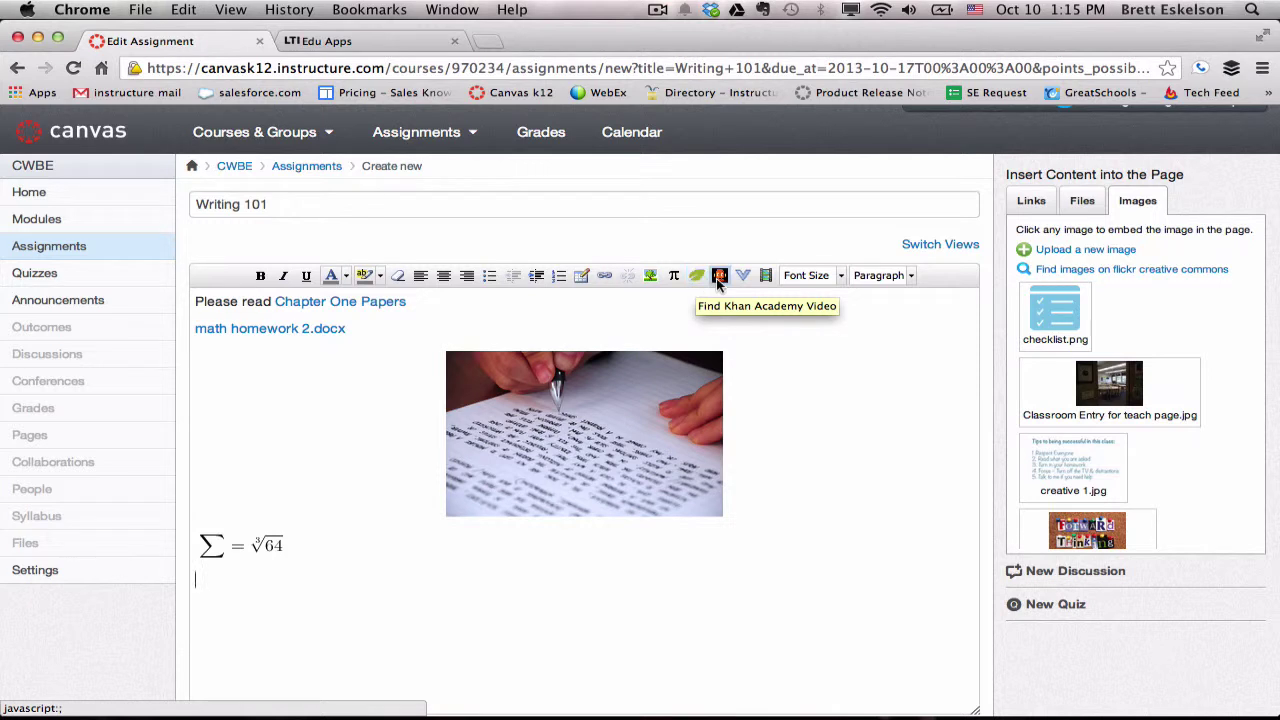
Review the external tools available in the description editor and browse the app collection on the Edu Apps site.
click(742, 276)
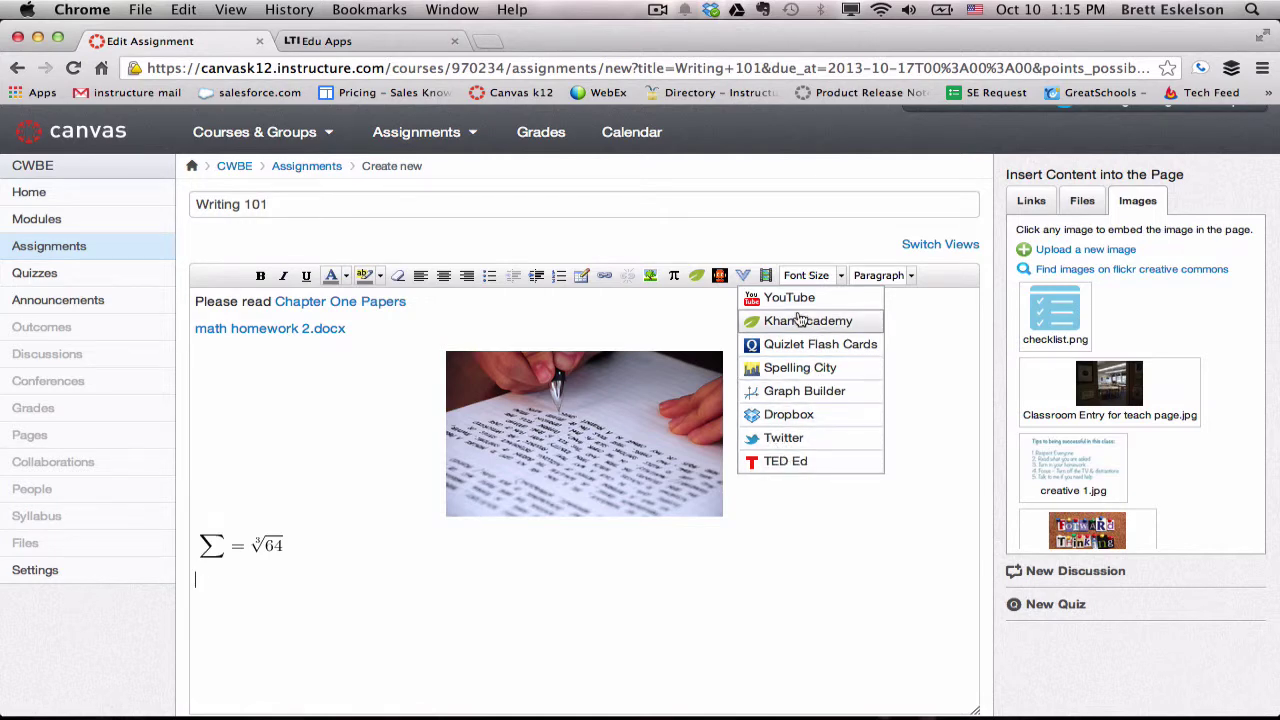
click(603, 244)
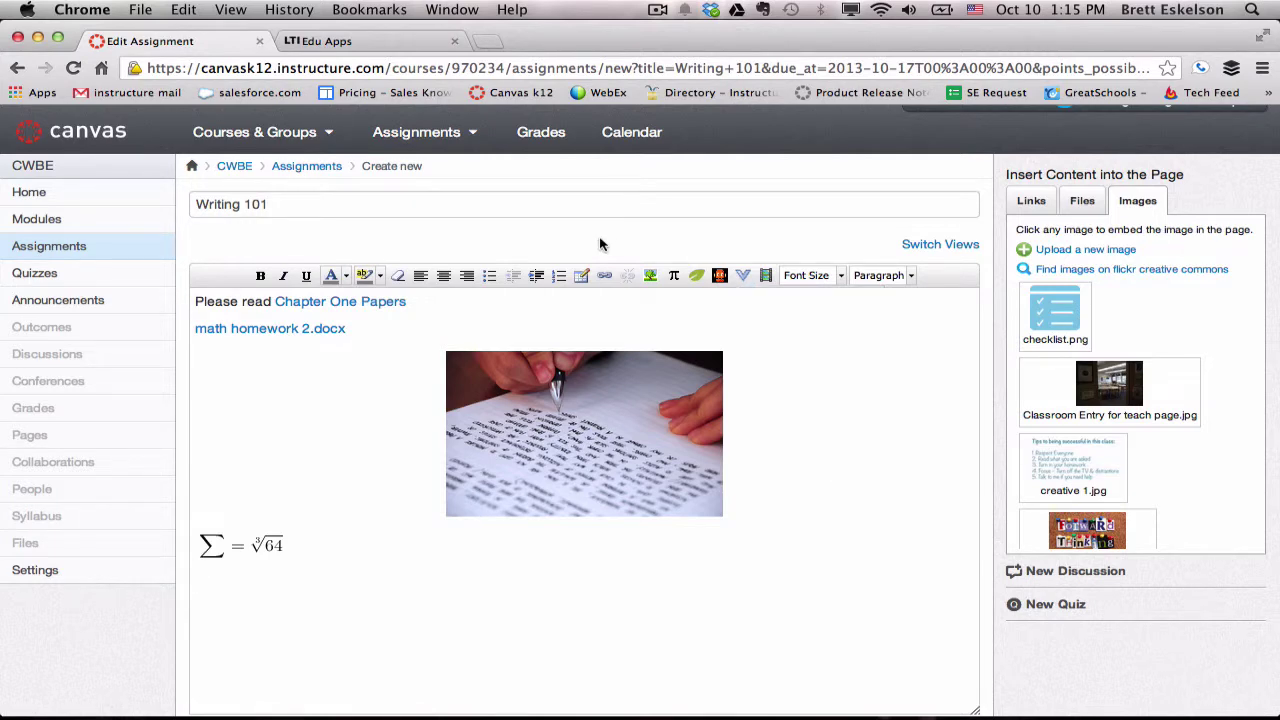
click(358, 48)
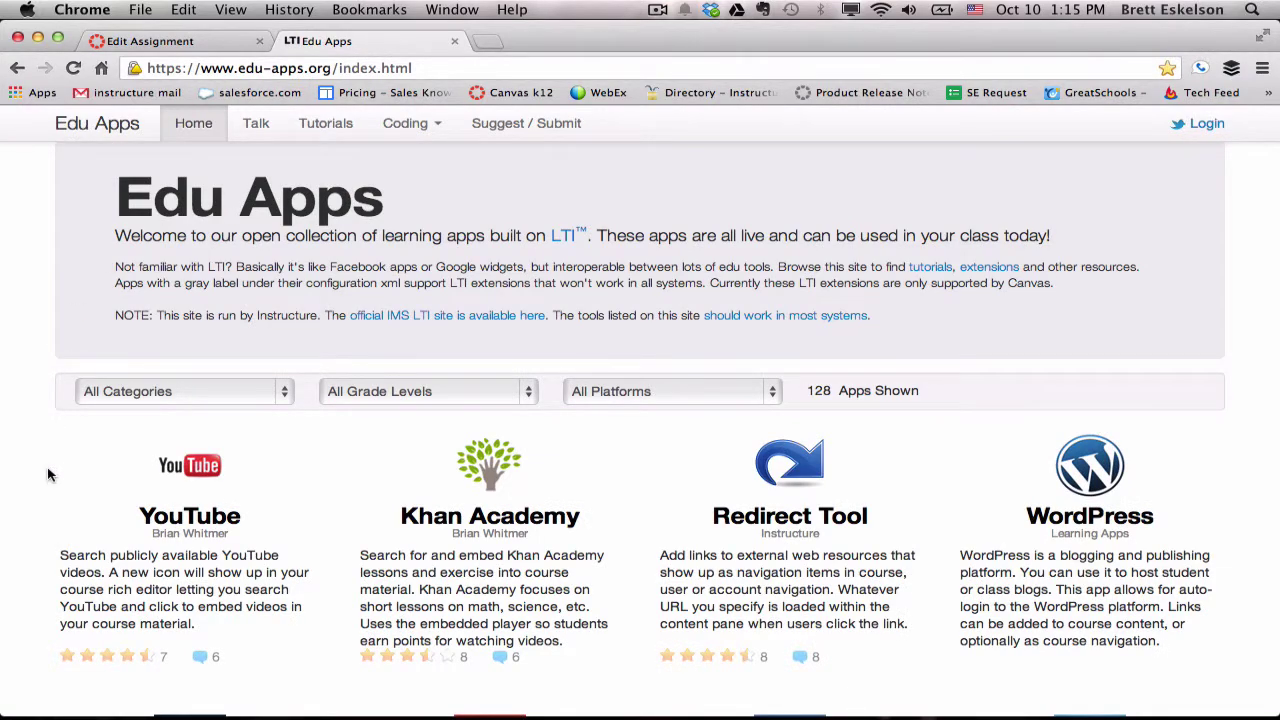
scroll(48, 474, down, 10)
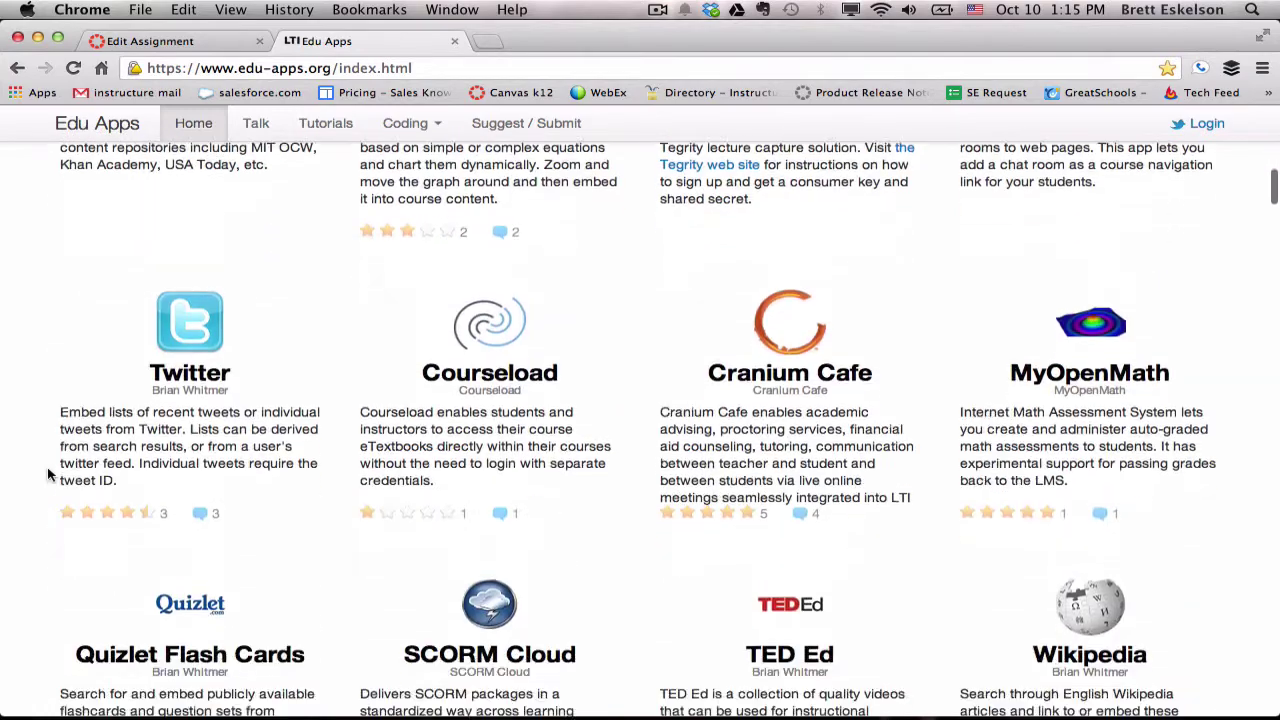
scroll(48, 474, down, 7)
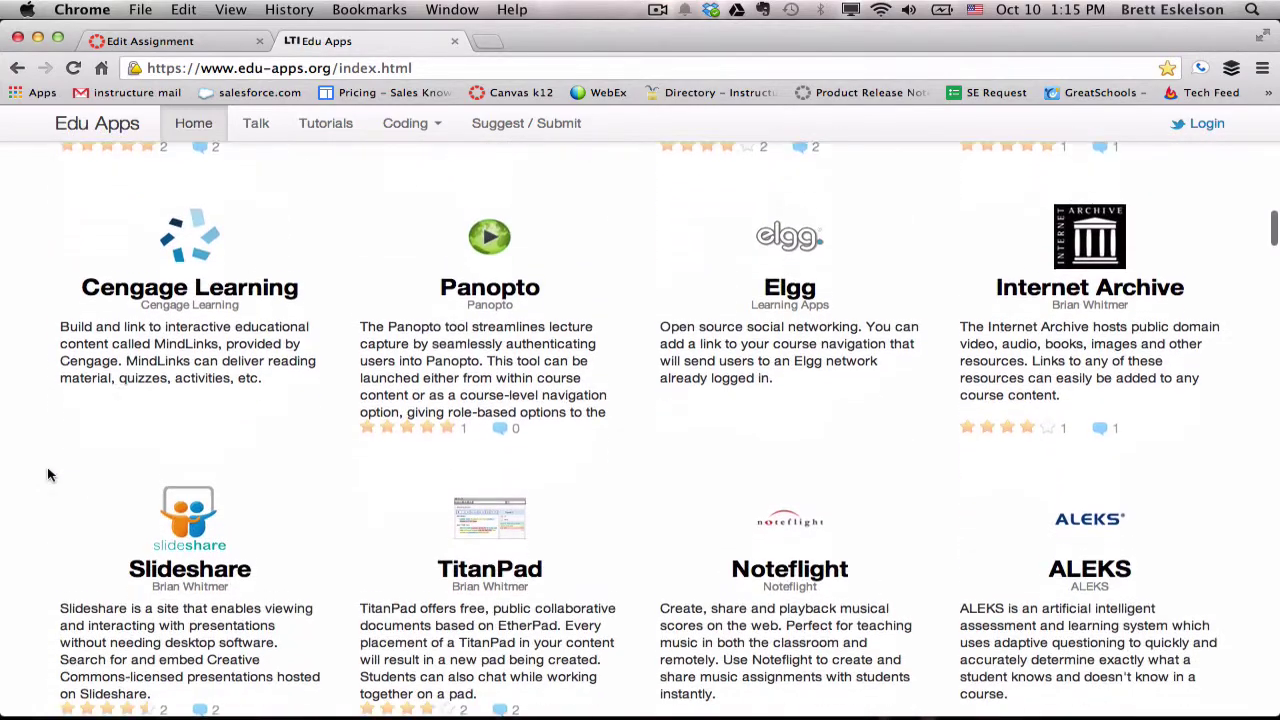
scroll(48, 474, down, 2)
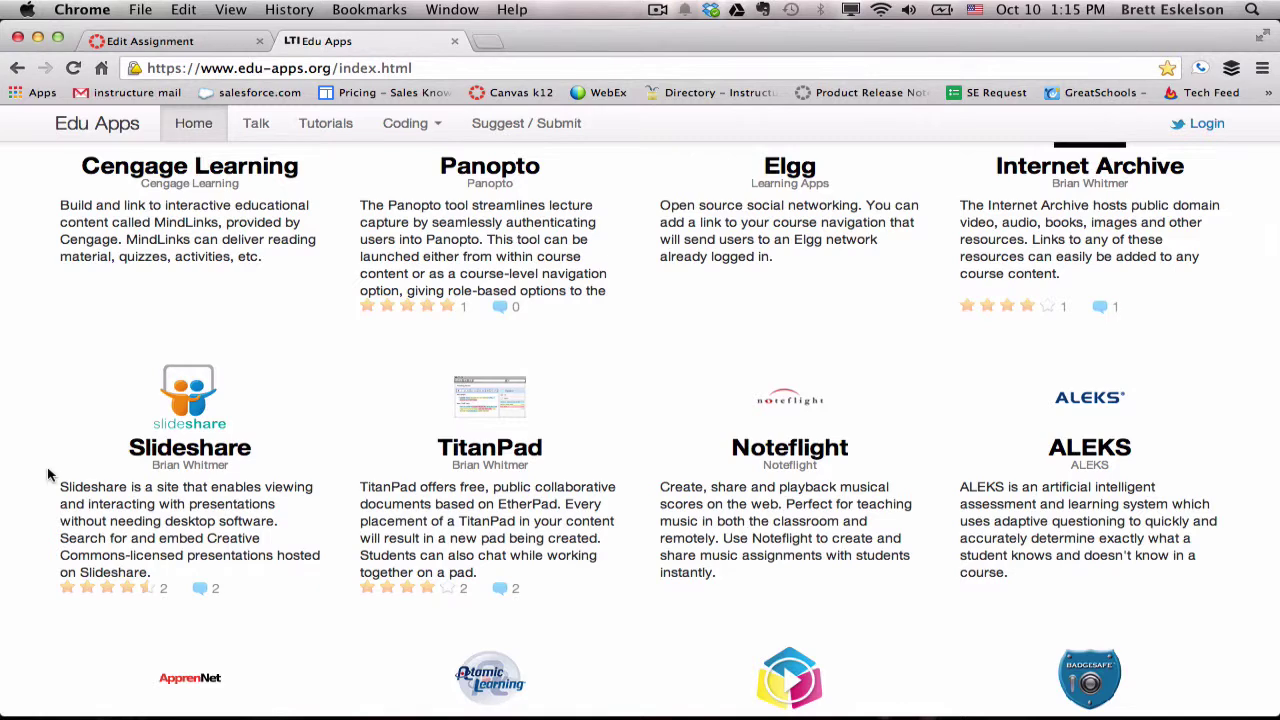
click(131, 43)
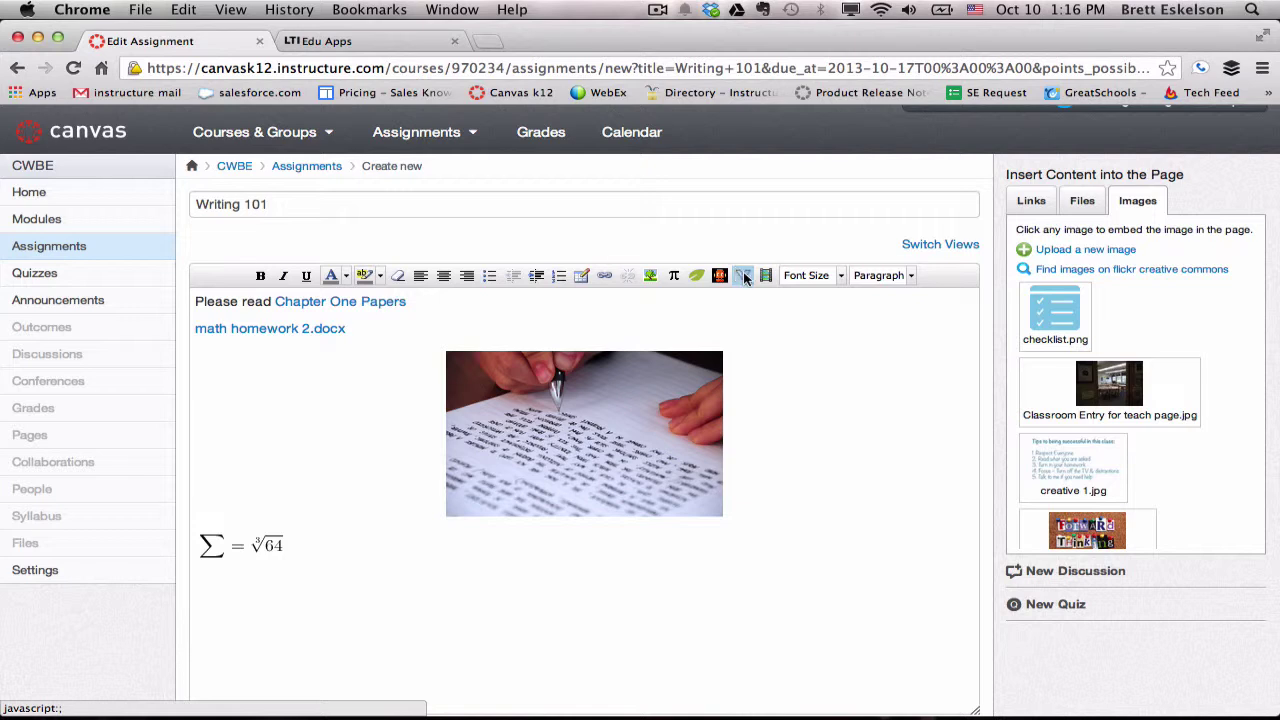
Search YouTube for "creative writing" and embed the video Creative Writing Masterclass 1: Ideas & Inspiration below the equation, followed by a new line.
click(741, 275)
click(776, 304)
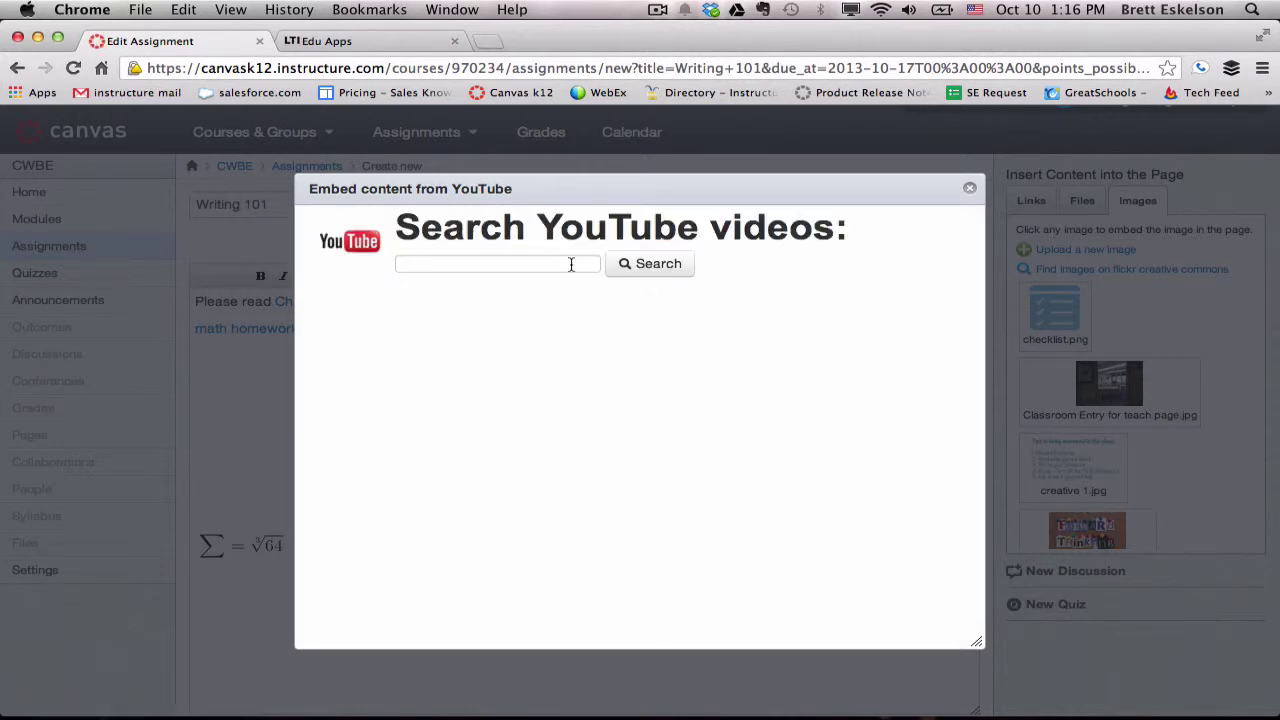
click(571, 264)
text(creative wrt)
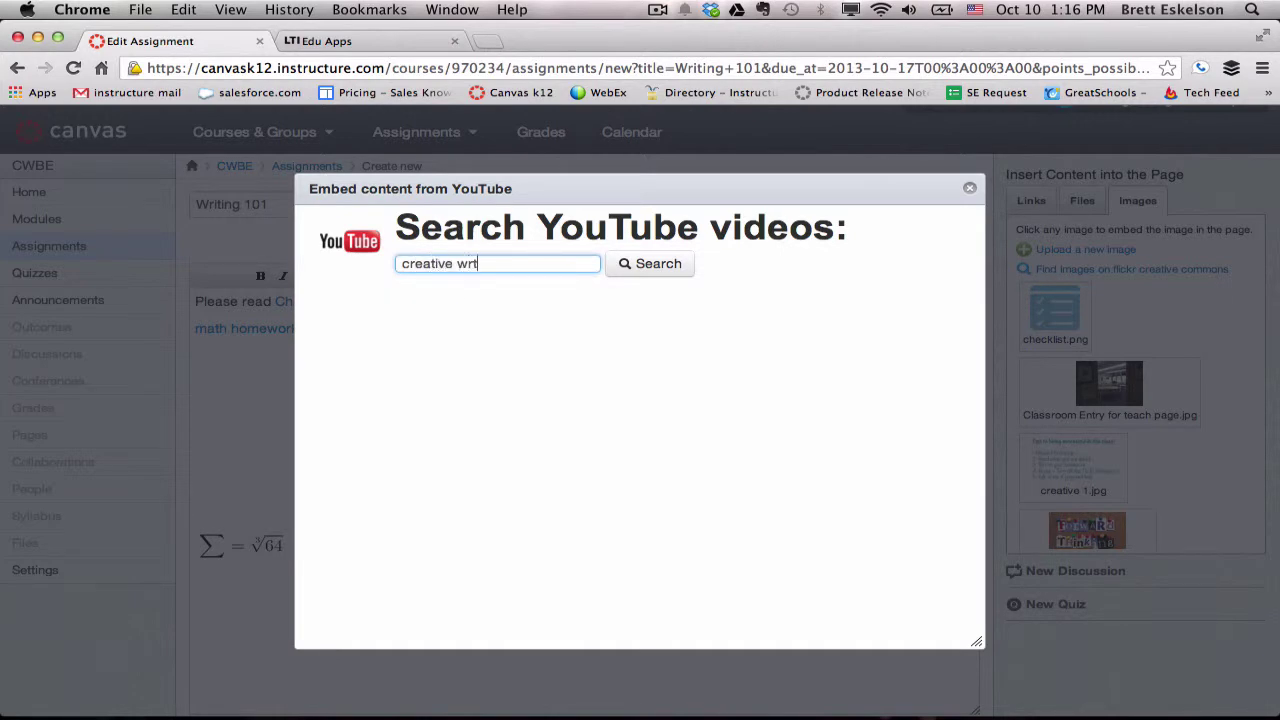
key(BackSpace)
text(iting)
key(Return)
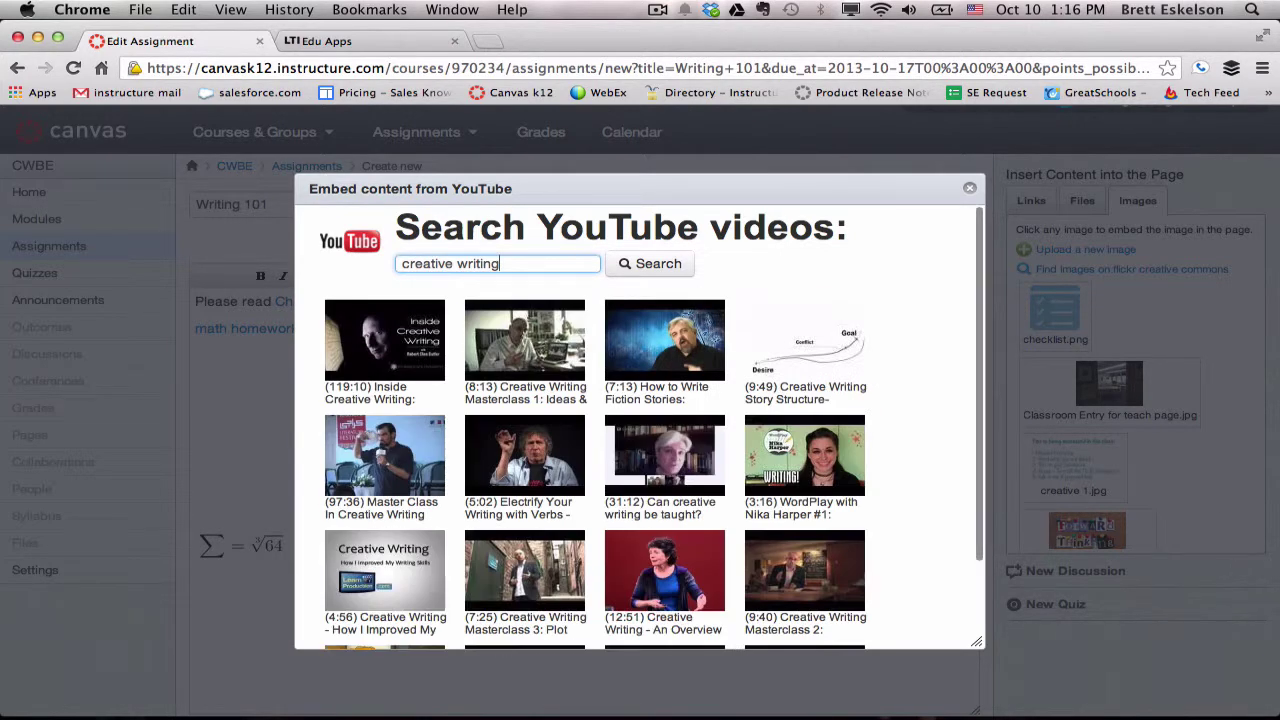
click(508, 364)
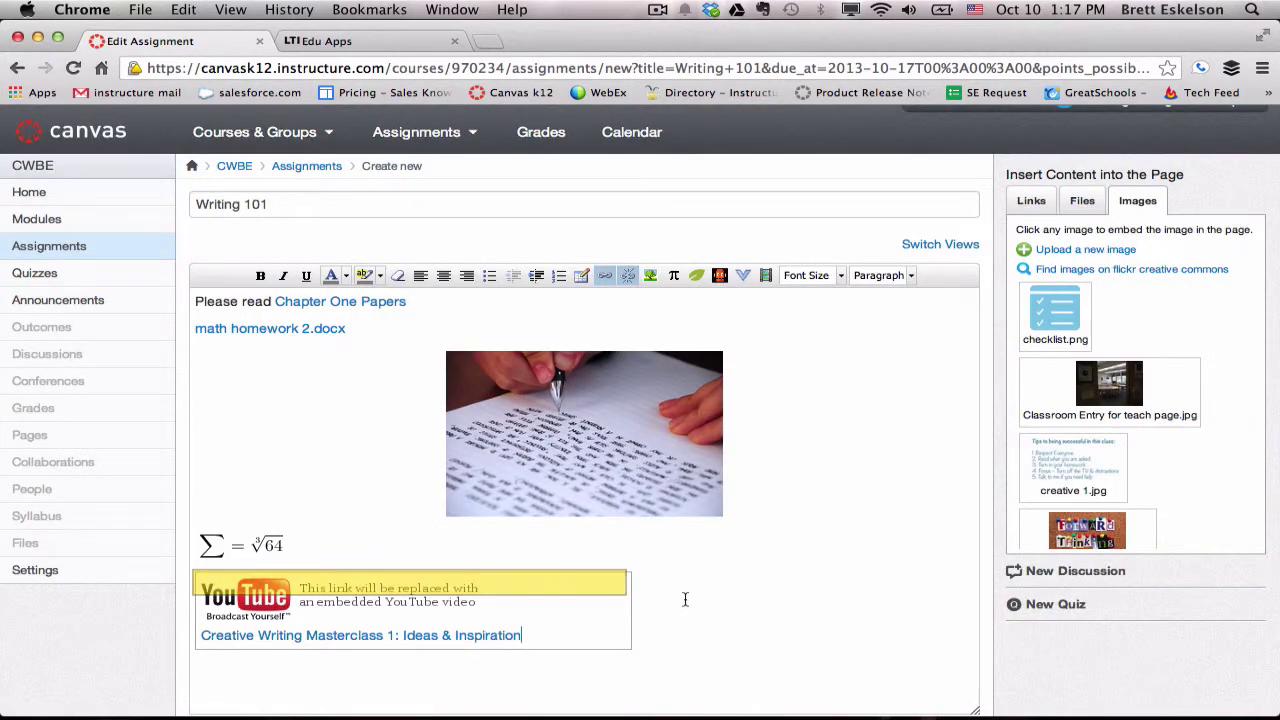
key(Return)
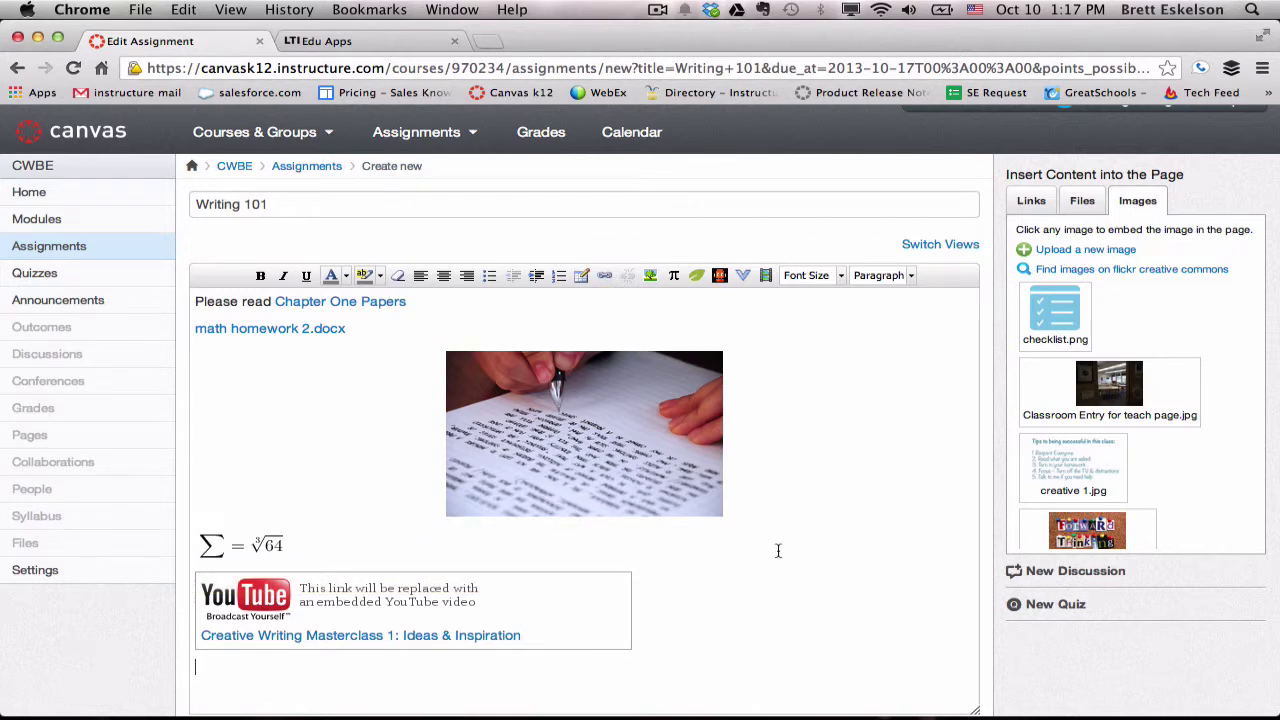
Embed the TED Ed video "How simple ideas lead to scientific discoveries" below the YouTube video, followed by a new line.
scroll(778, 551, down, 1)
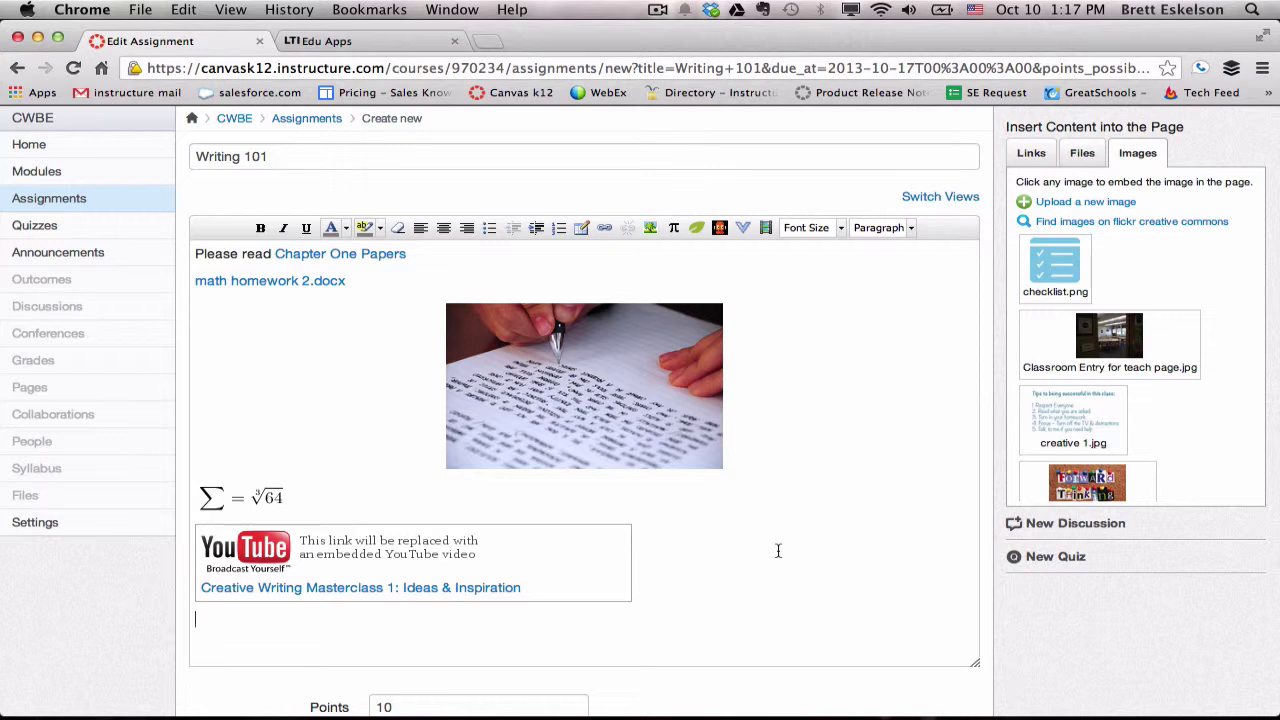
click(743, 229)
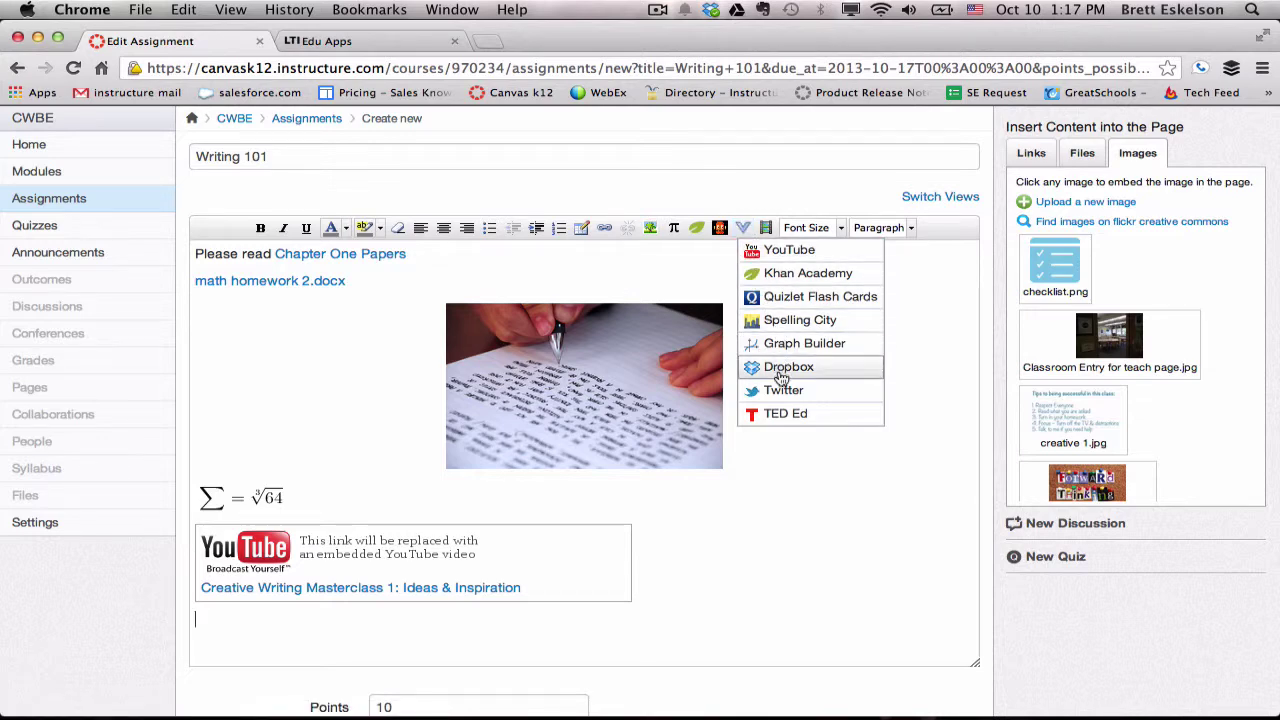
click(785, 415)
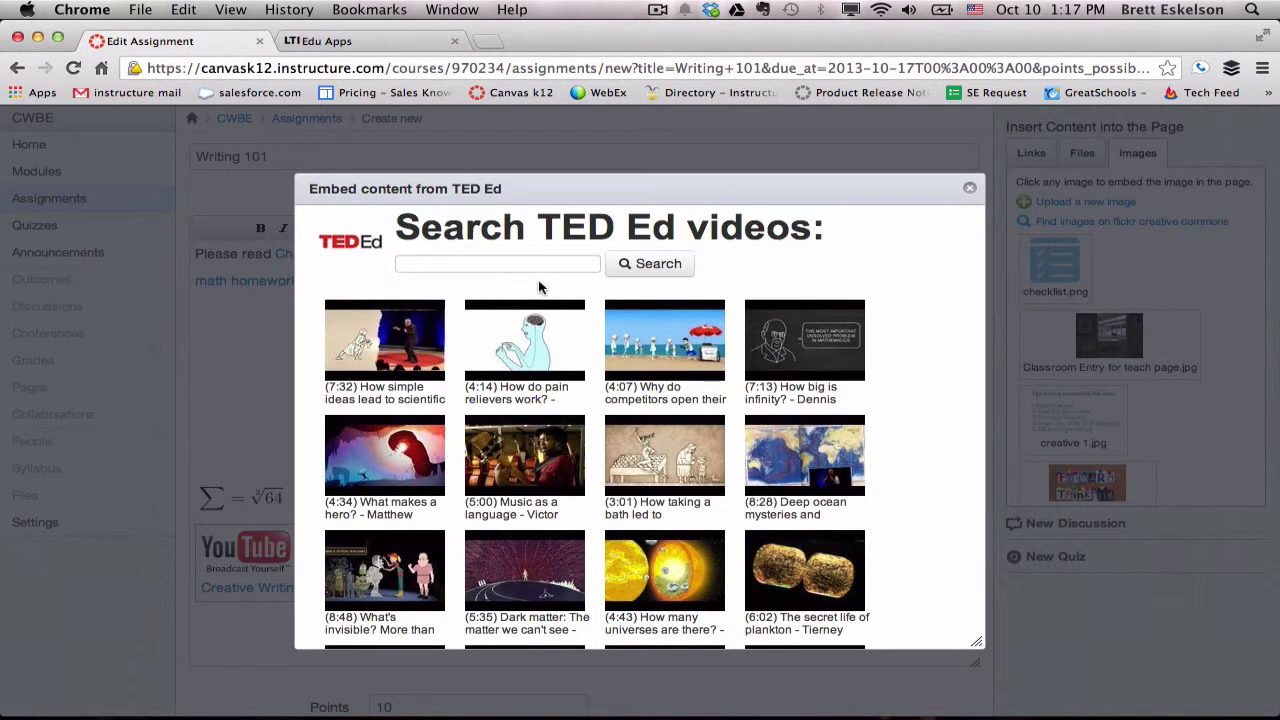
click(401, 356)
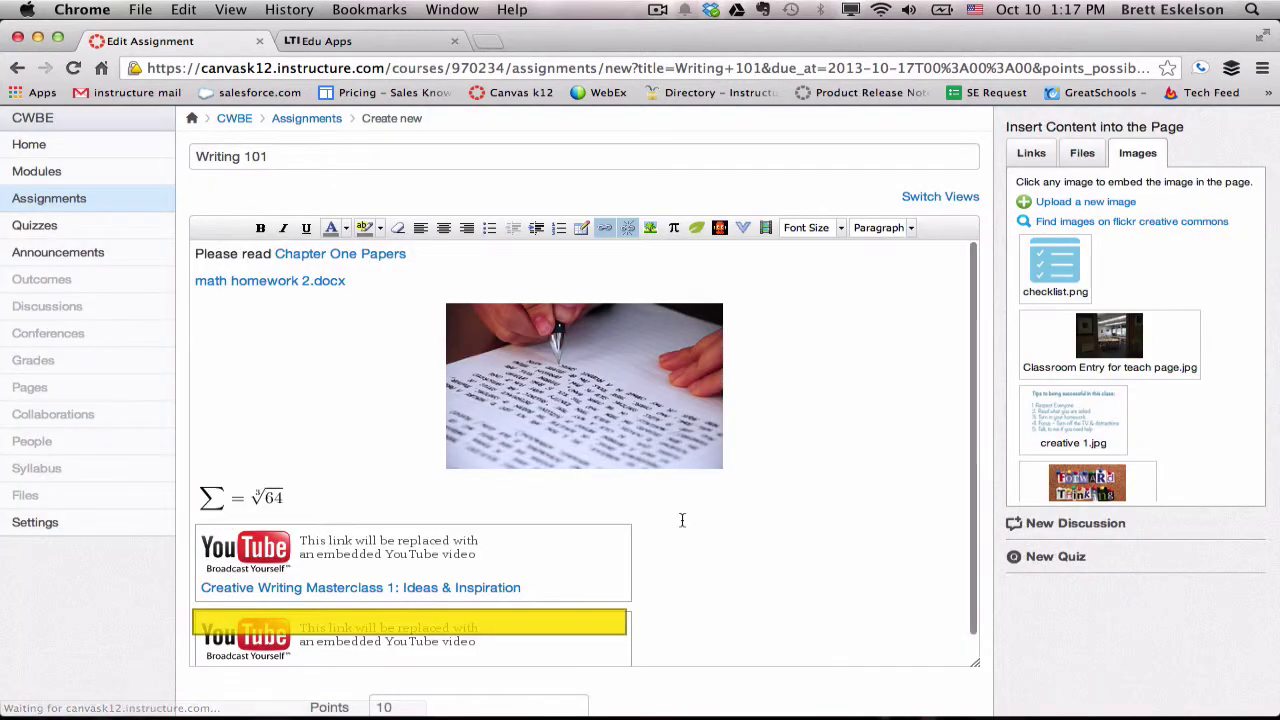
scroll(762, 615, down, 3)
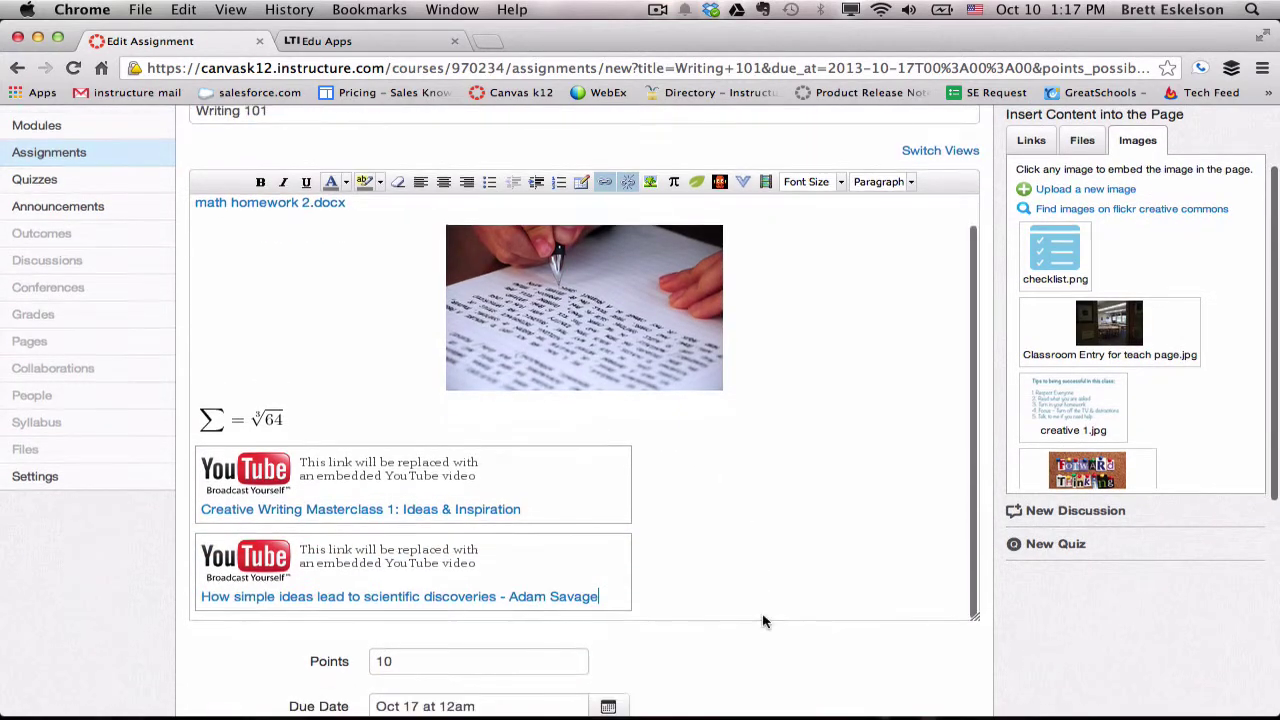
key(Return)
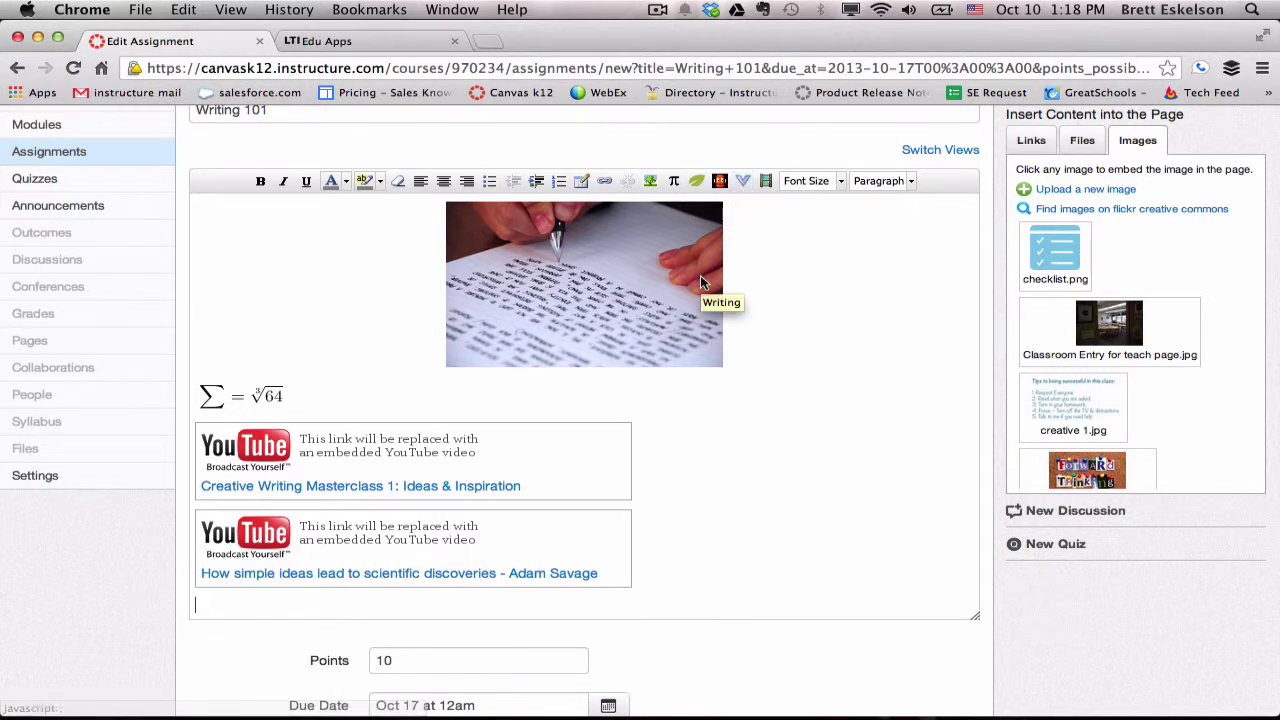
Open the media comment recorder from the description editor and view its audio and video file upload options.
click(766, 182)
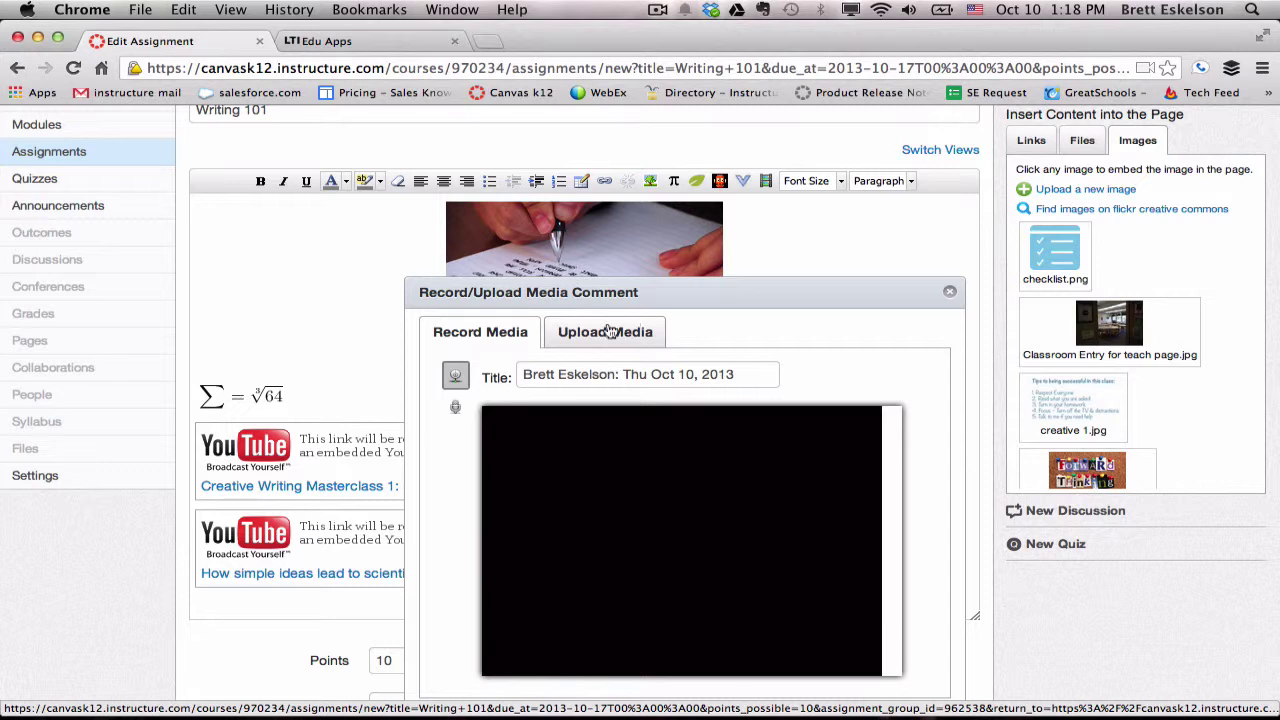
click(589, 332)
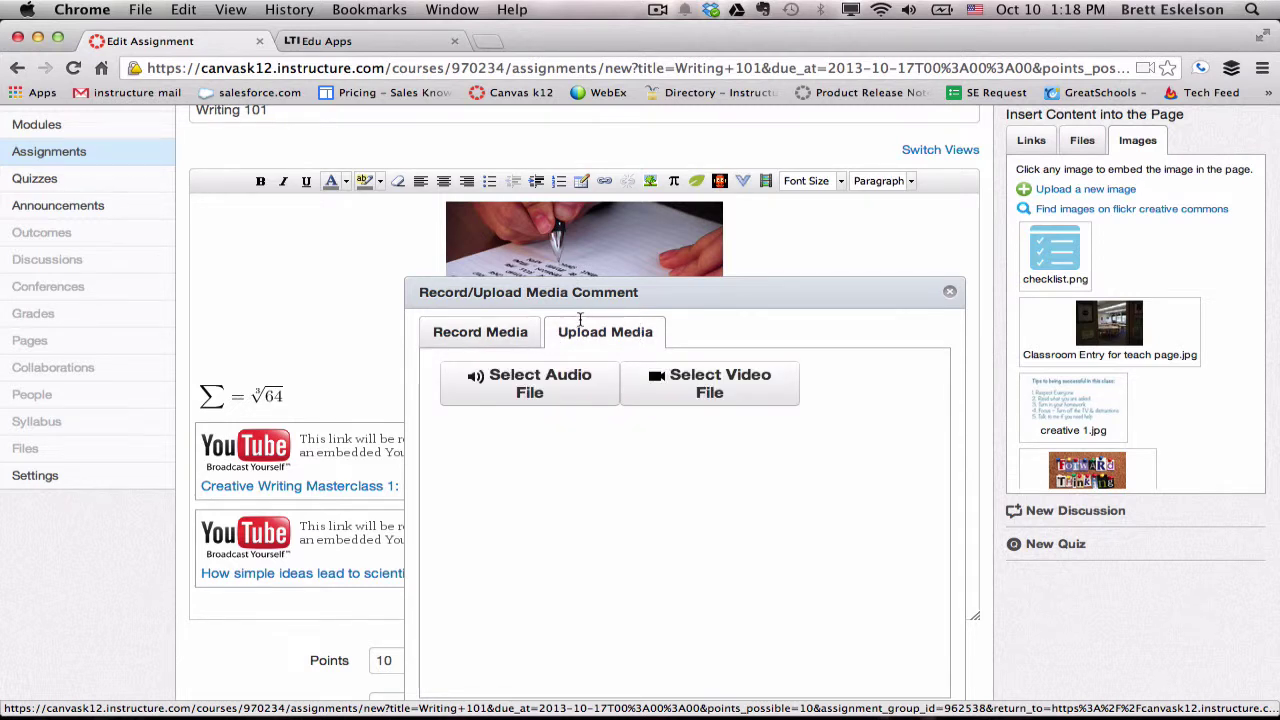
click(577, 329)
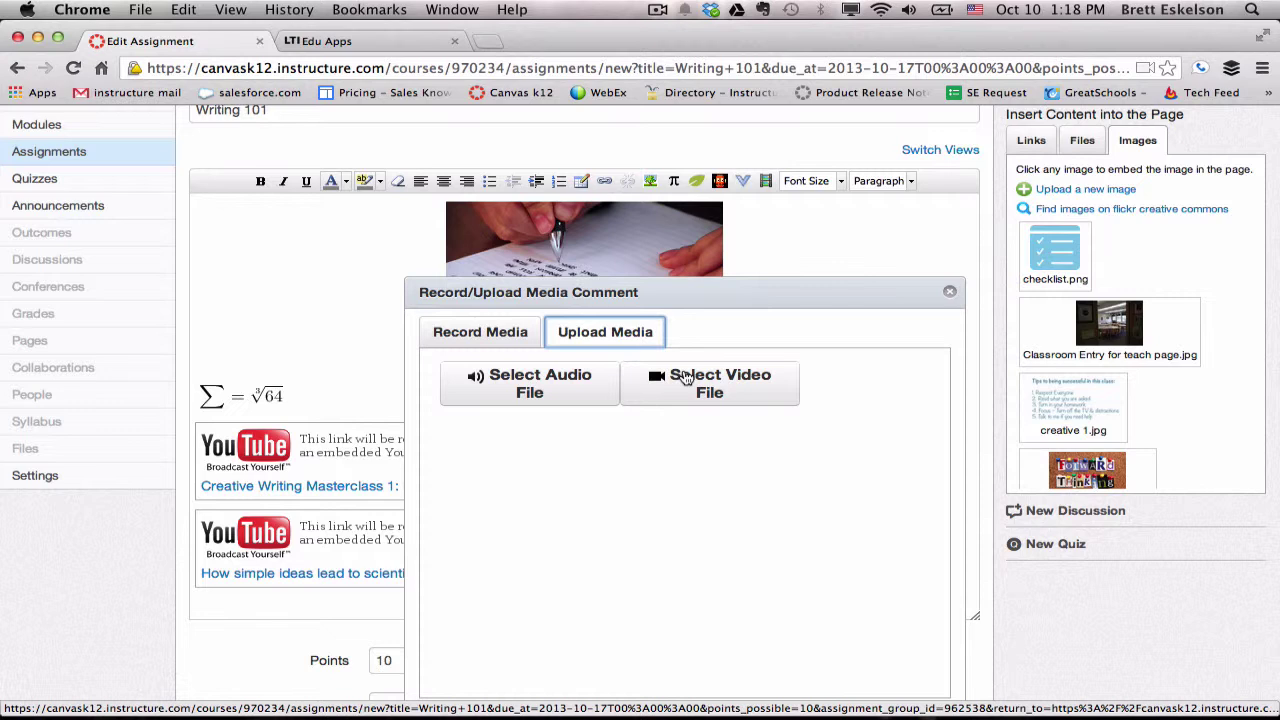
Record a short webcam video and embed it as a media comment below the TED Ed video.
click(478, 331)
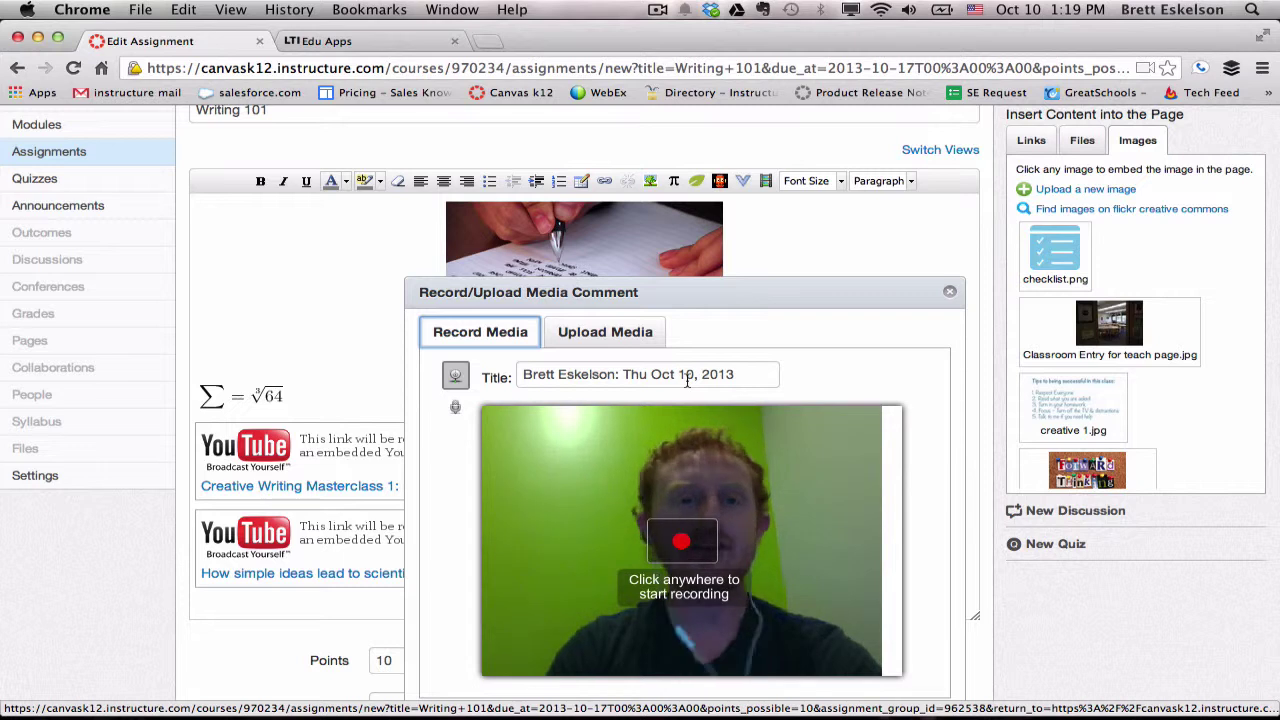
click(680, 537)
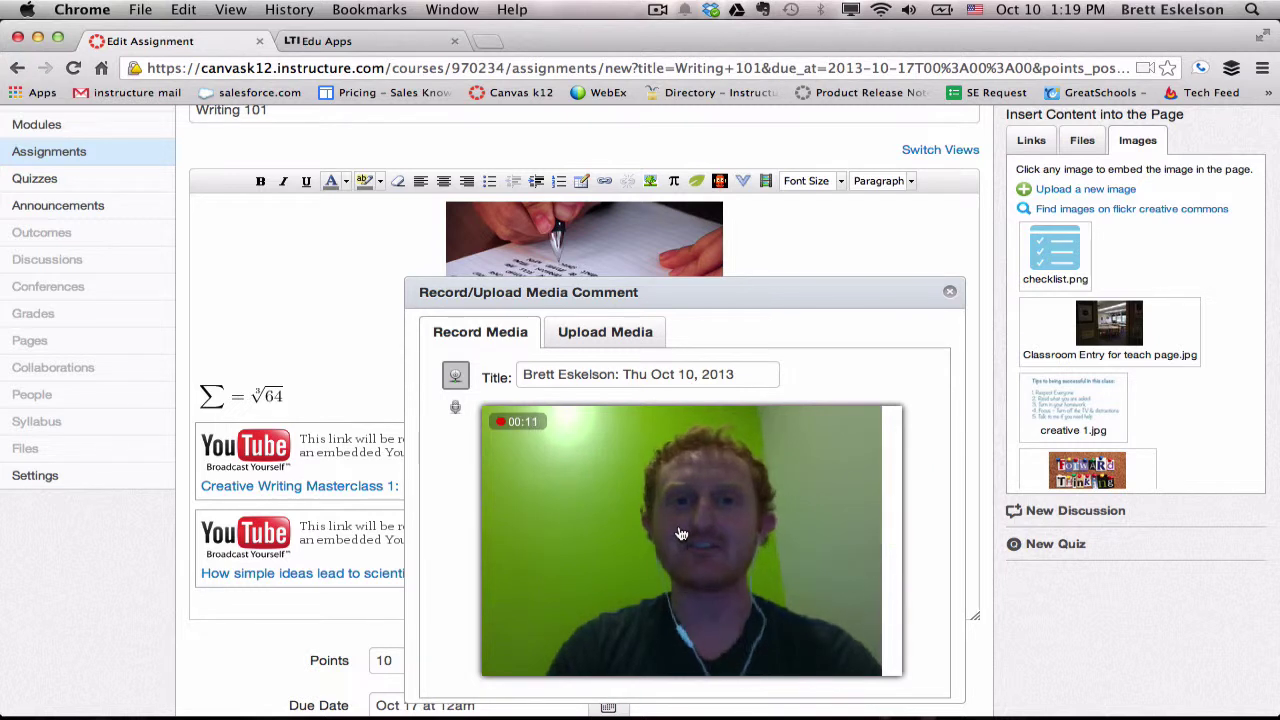
mouse_move(622, 562)
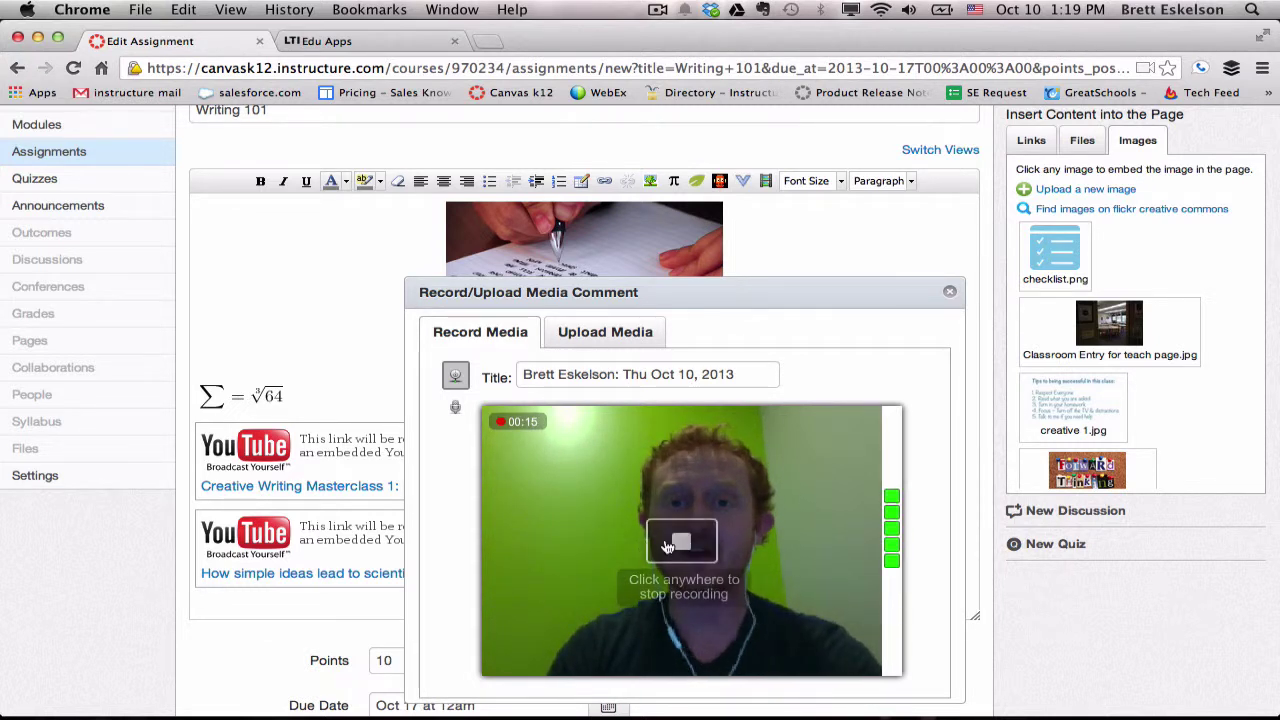
click(668, 545)
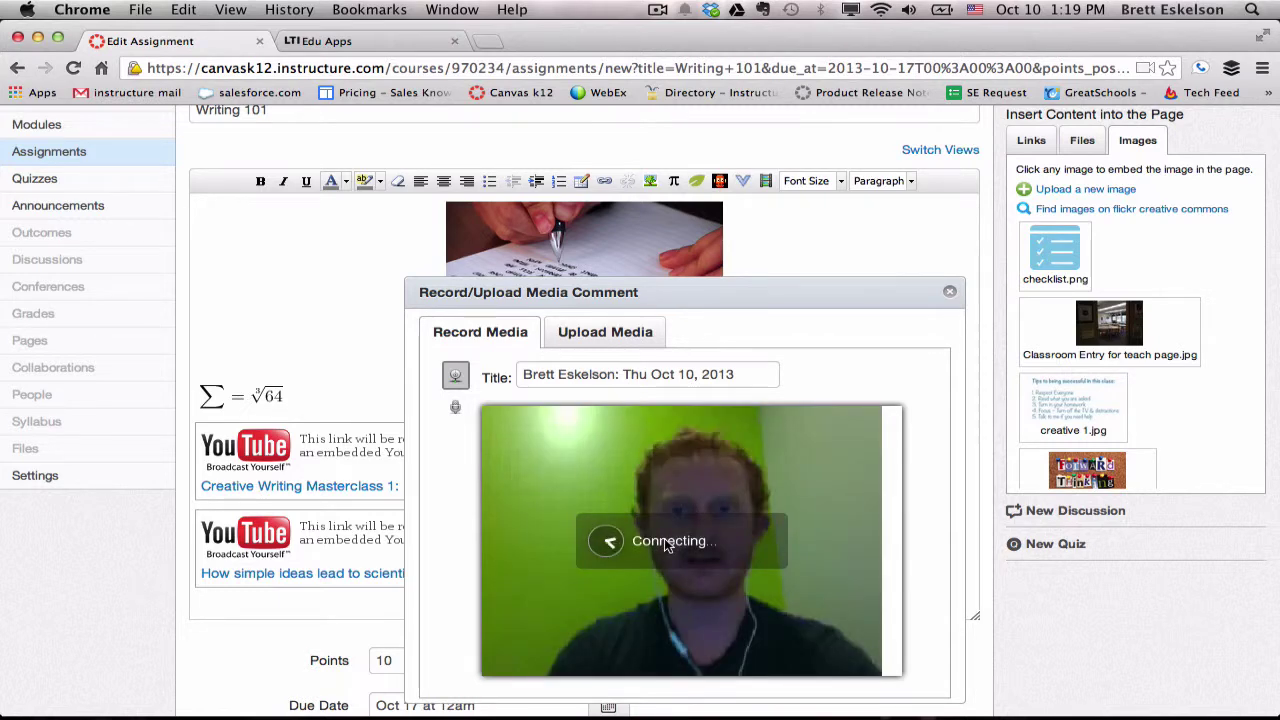
click(603, 645)
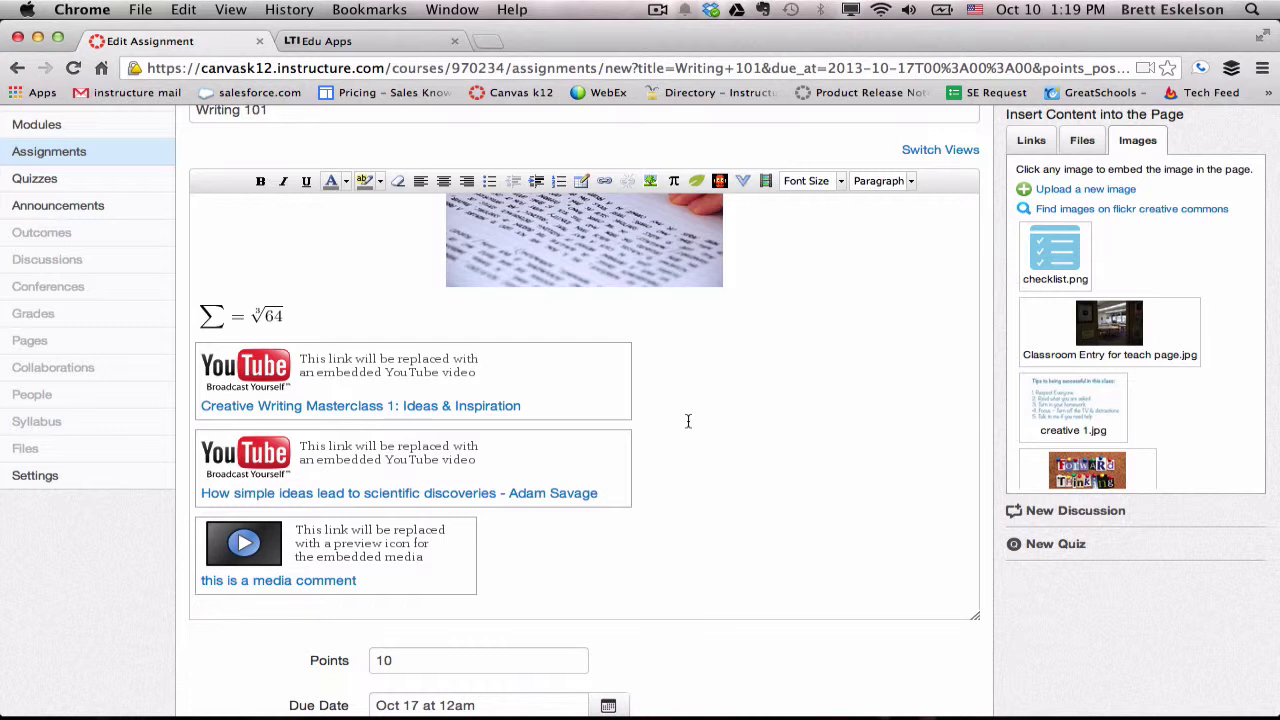
View the audio-only recording option for media comments, then close the recorder without recording.
click(766, 181)
click(410, 328)
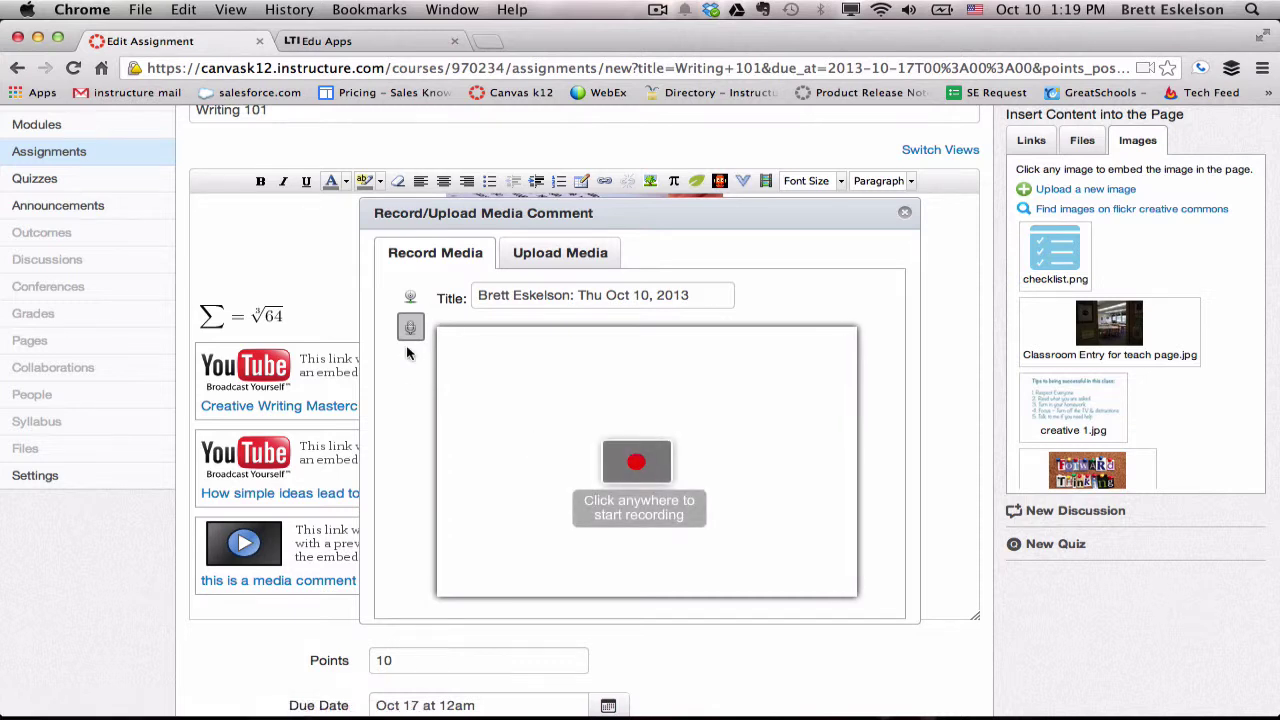
click(905, 215)
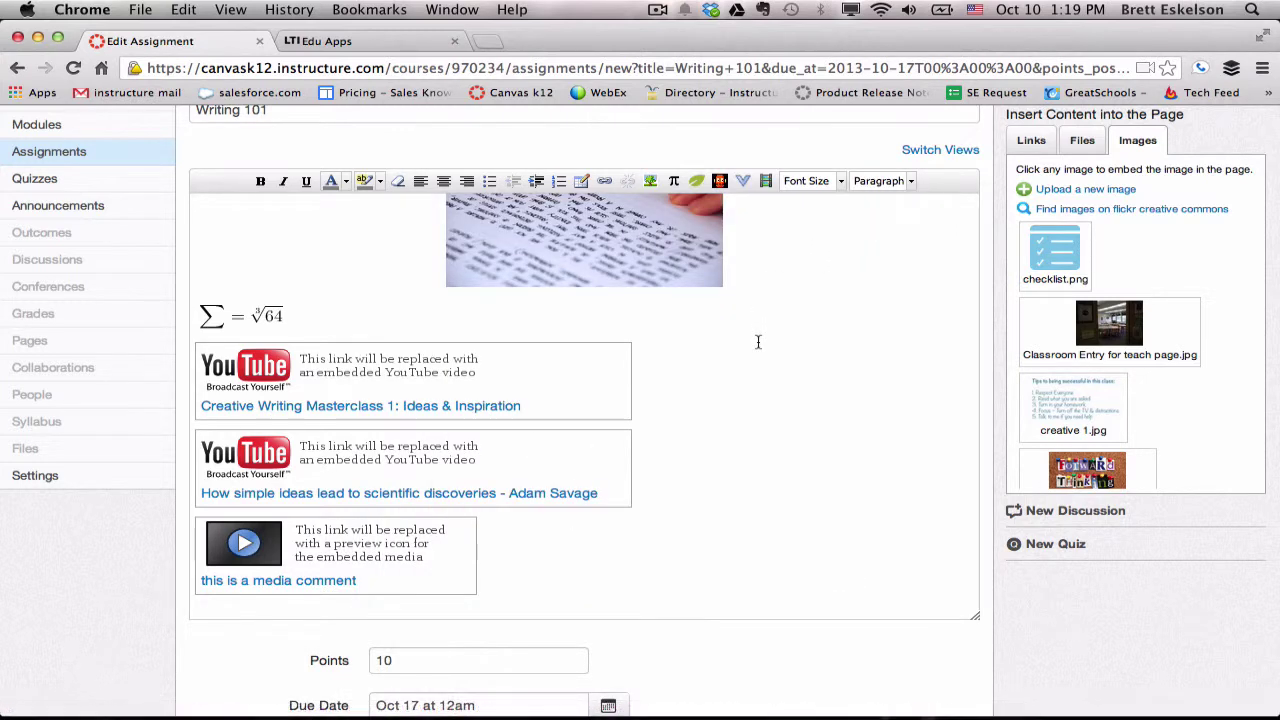
Check the finished description and save the Writing 101 assignment.
scroll(758, 342, up, 5)
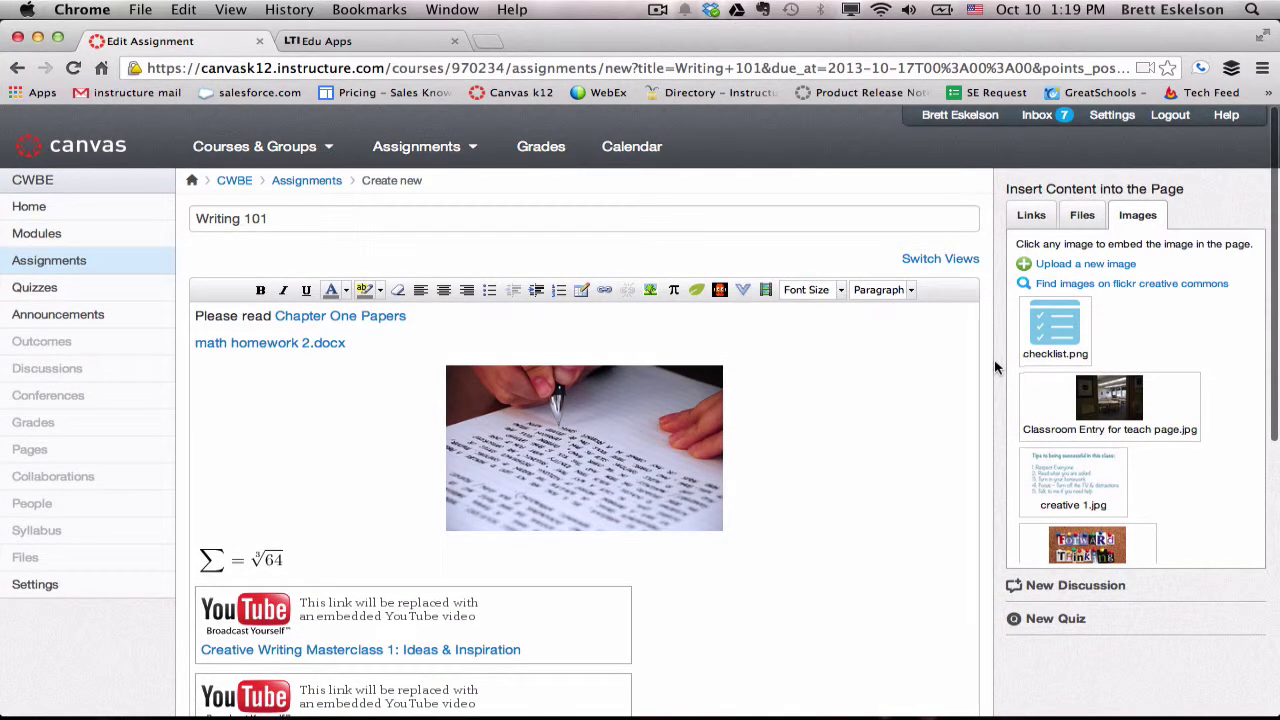
scroll(995, 368, down, 3)
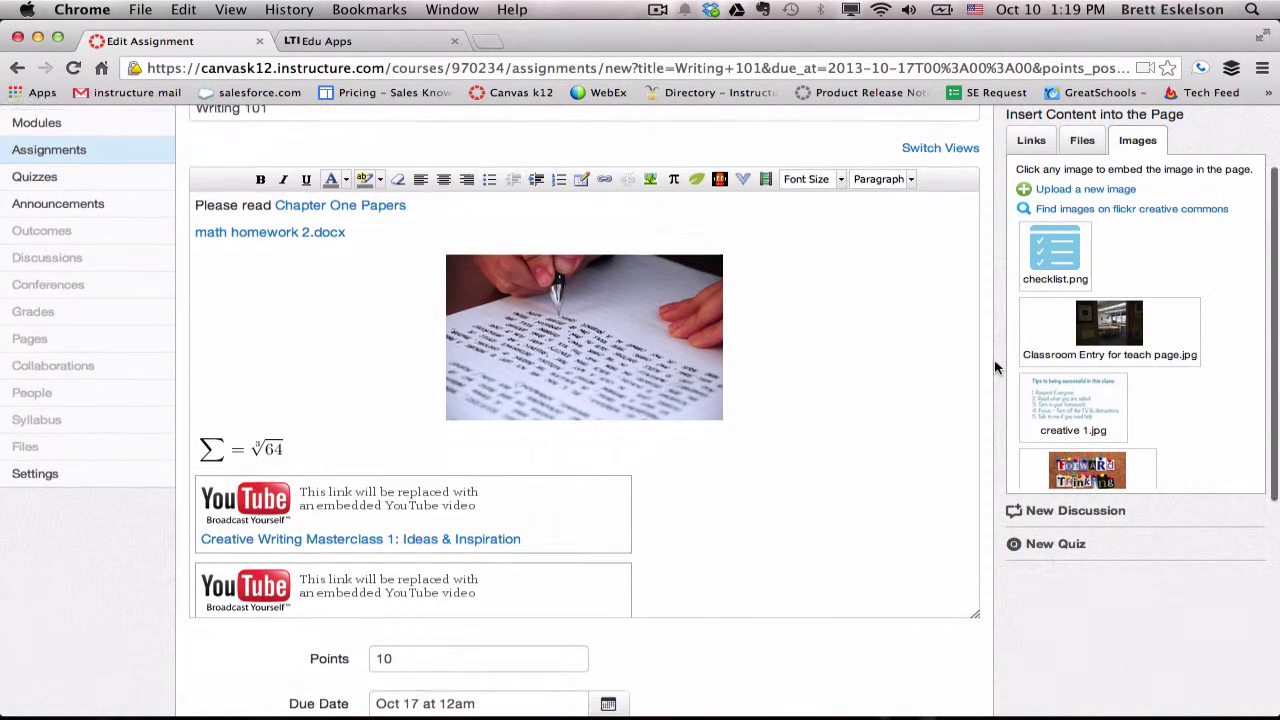
scroll(894, 363, down, 10)
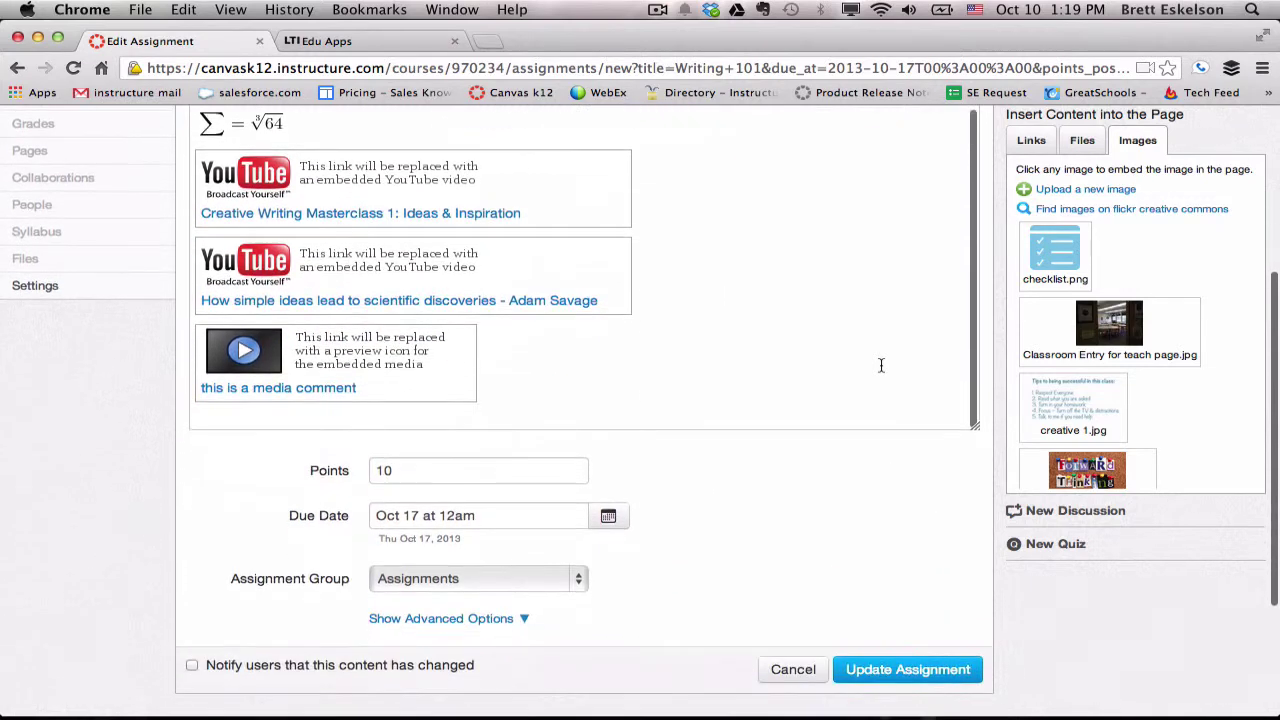
click(903, 669)
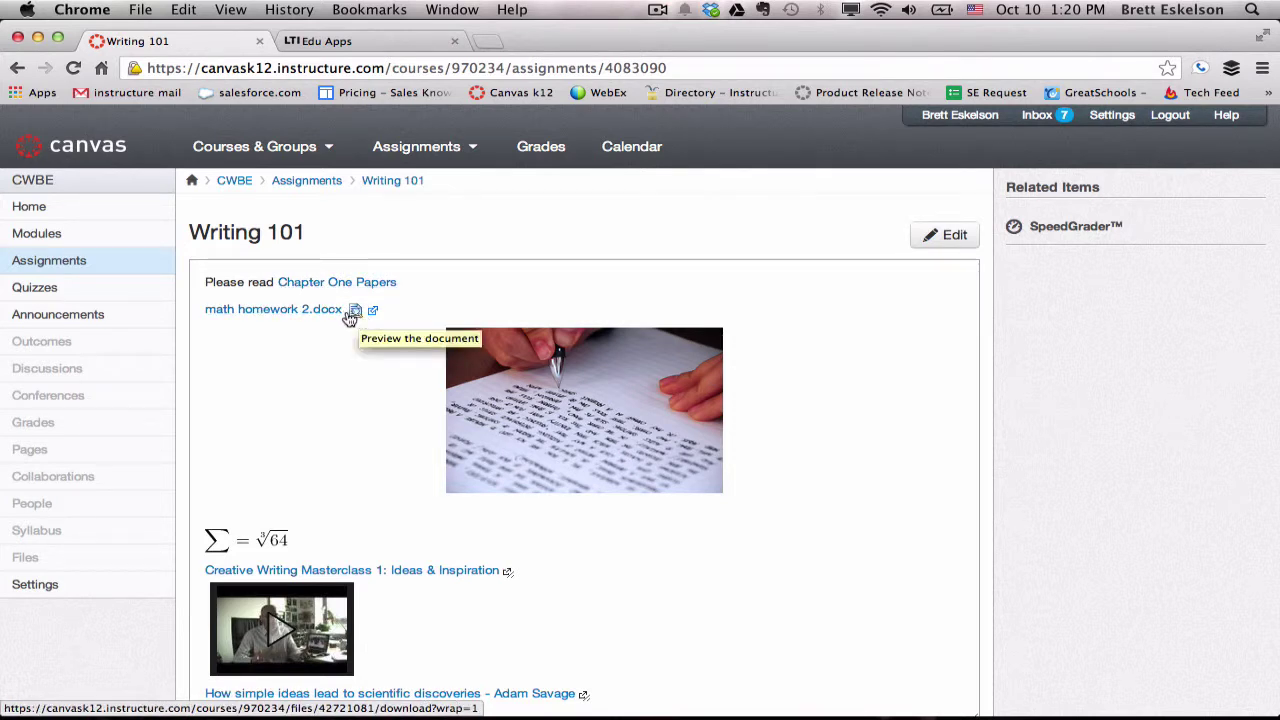
Preview the math homework 2.docx document inline on the assignment page and look through its contents.
click(353, 312)
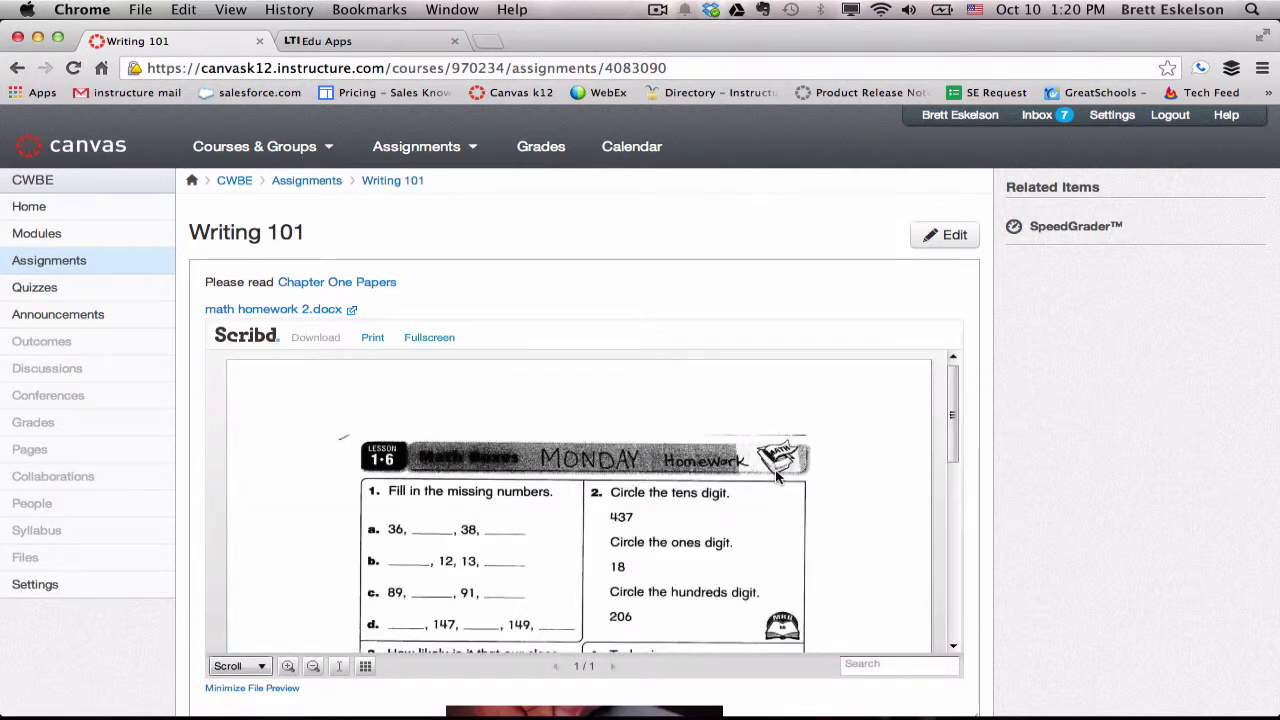
scroll(776, 477, down, 10)
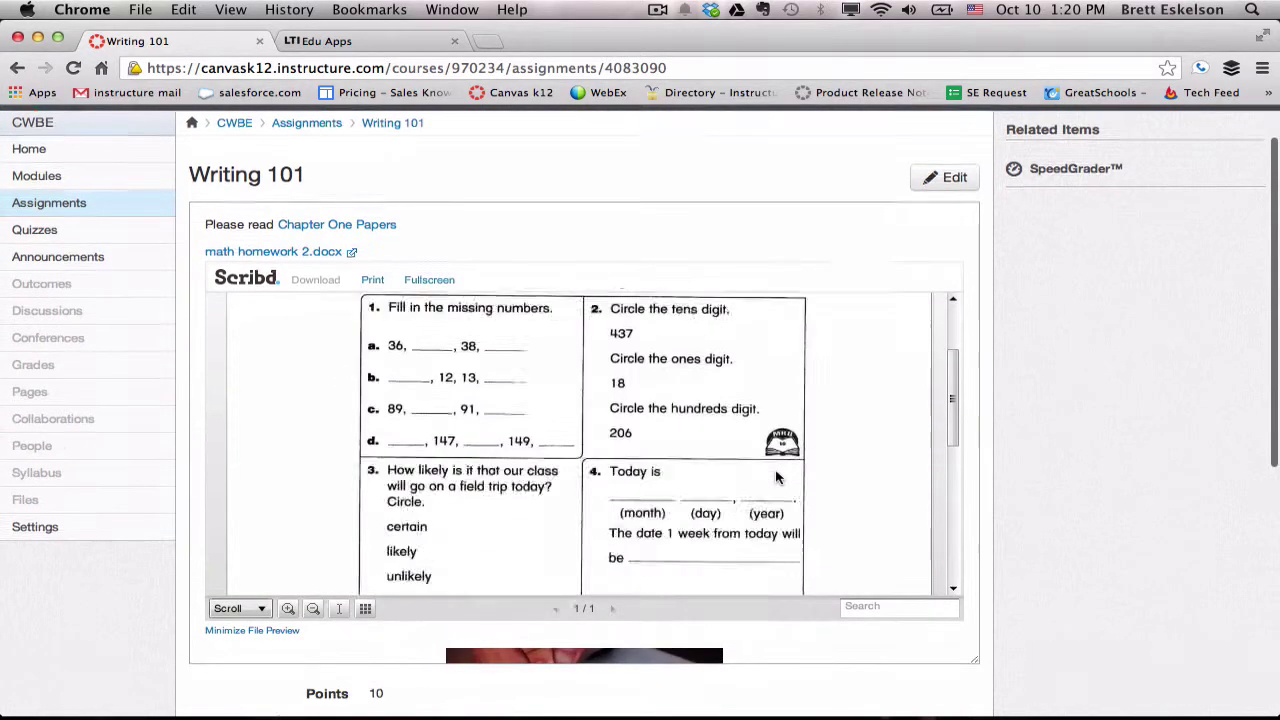
scroll(840, 394, up, 10)
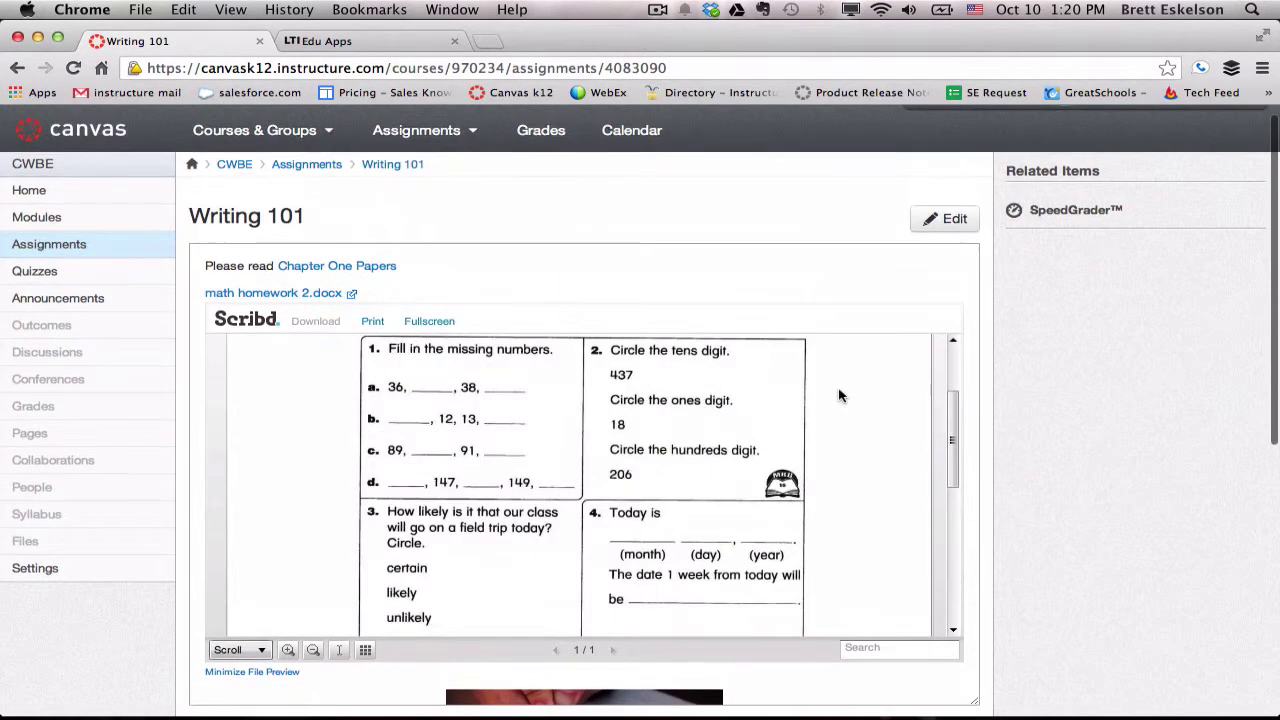
Play the embedded Creative Writing Masterclass 1 video on the assignment page and pause it.
scroll(975, 416, down, 5)
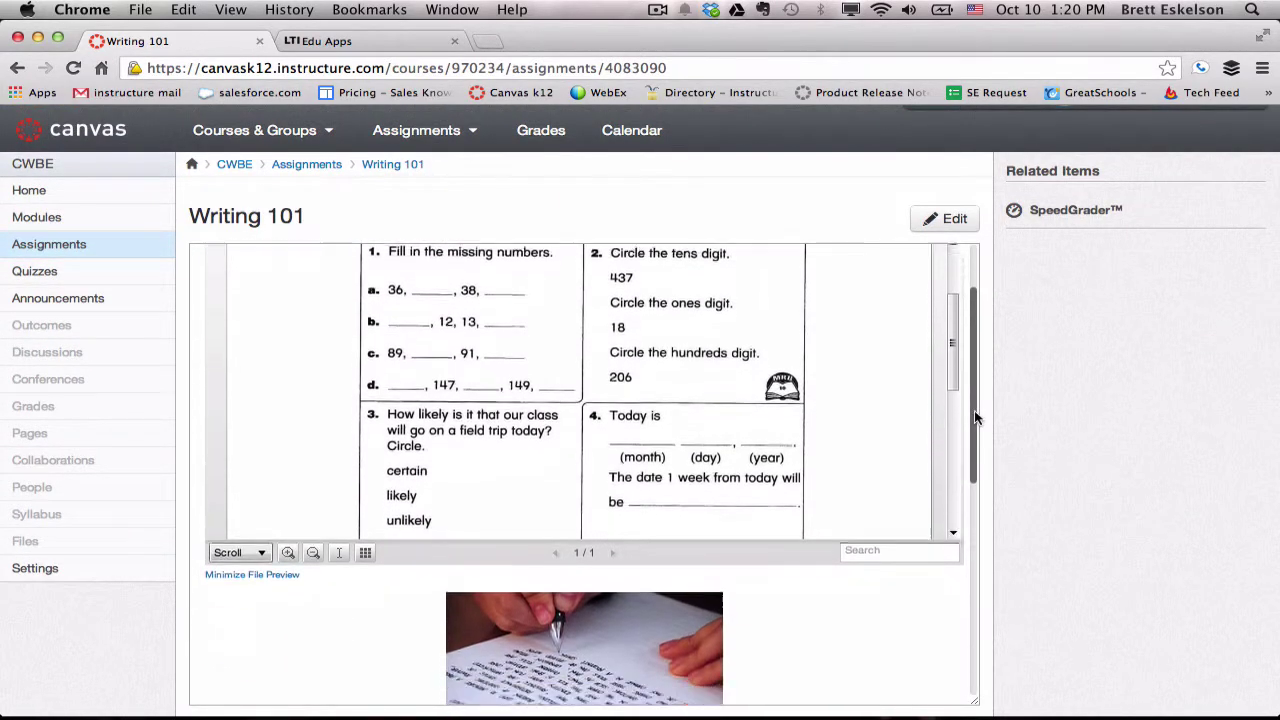
scroll(851, 500, down, 5)
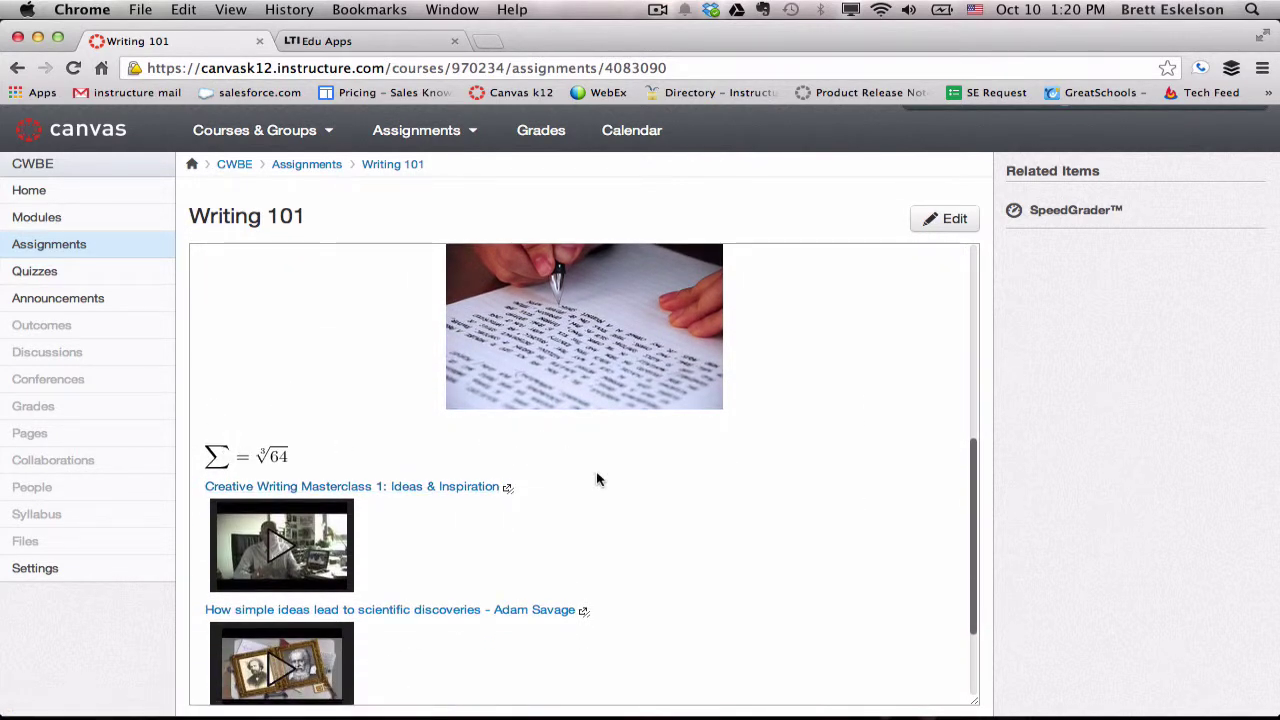
scroll(599, 481, down, 2)
click(275, 450)
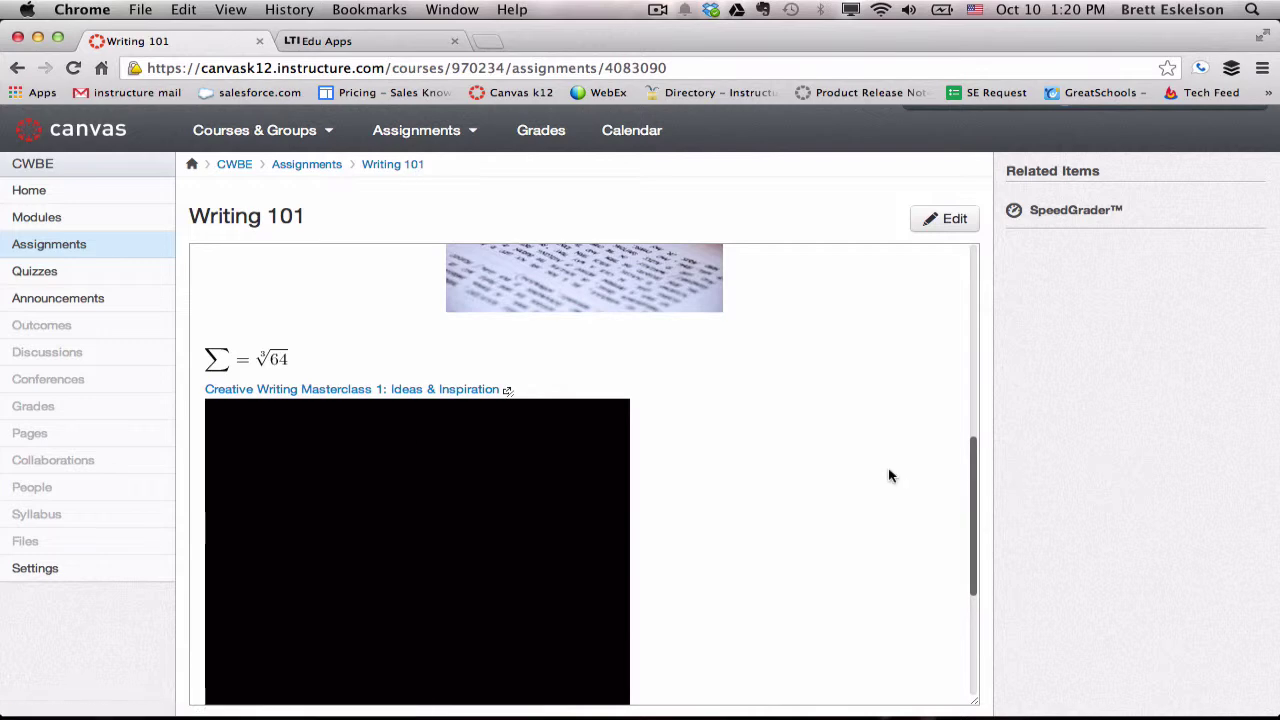
scroll(889, 476, down, 3)
scroll(889, 476, up, 2)
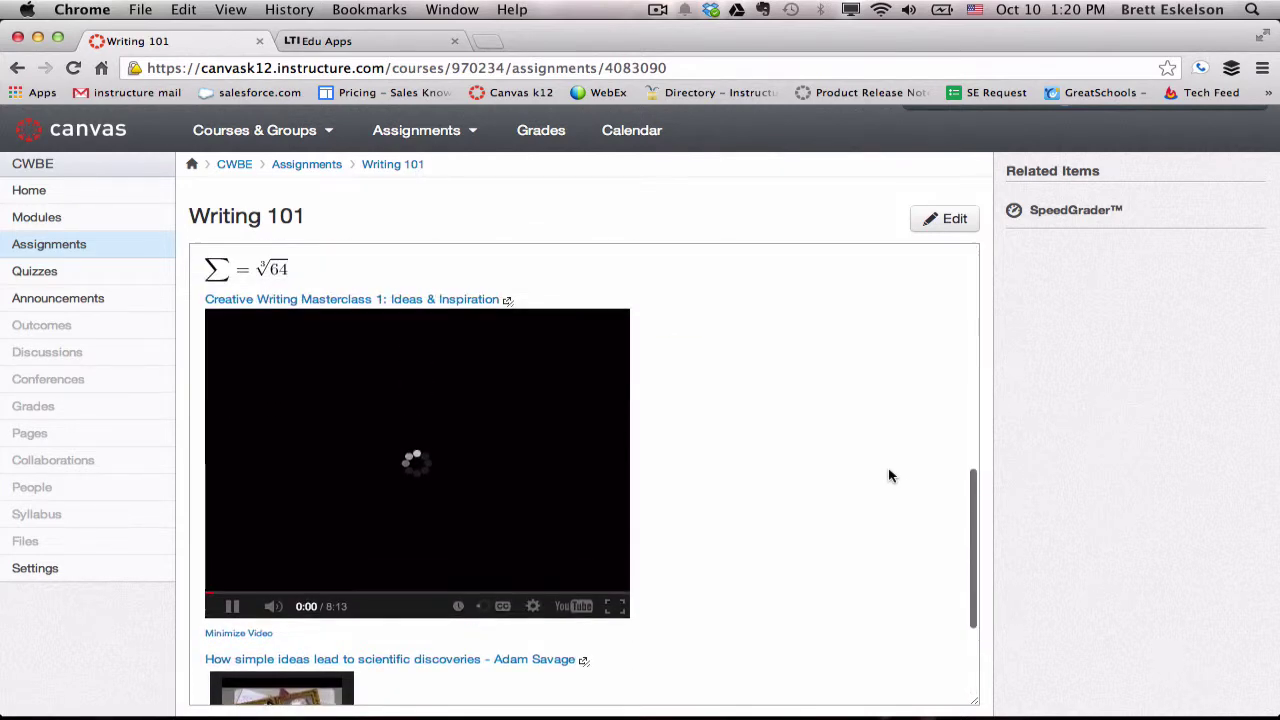
click(234, 607)
Play the embedded "How simple ideas lead to scientific discoveries" video on the assignment page and pause it.
scroll(740, 523, down, 5)
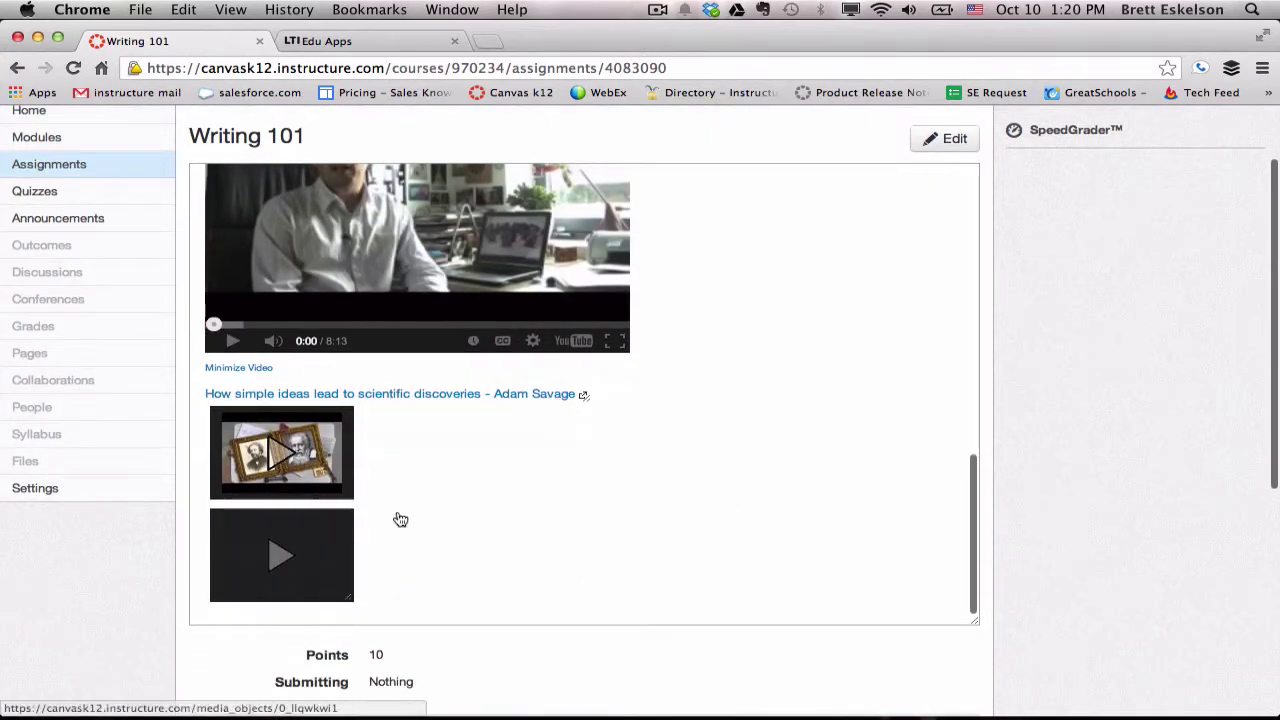
click(275, 460)
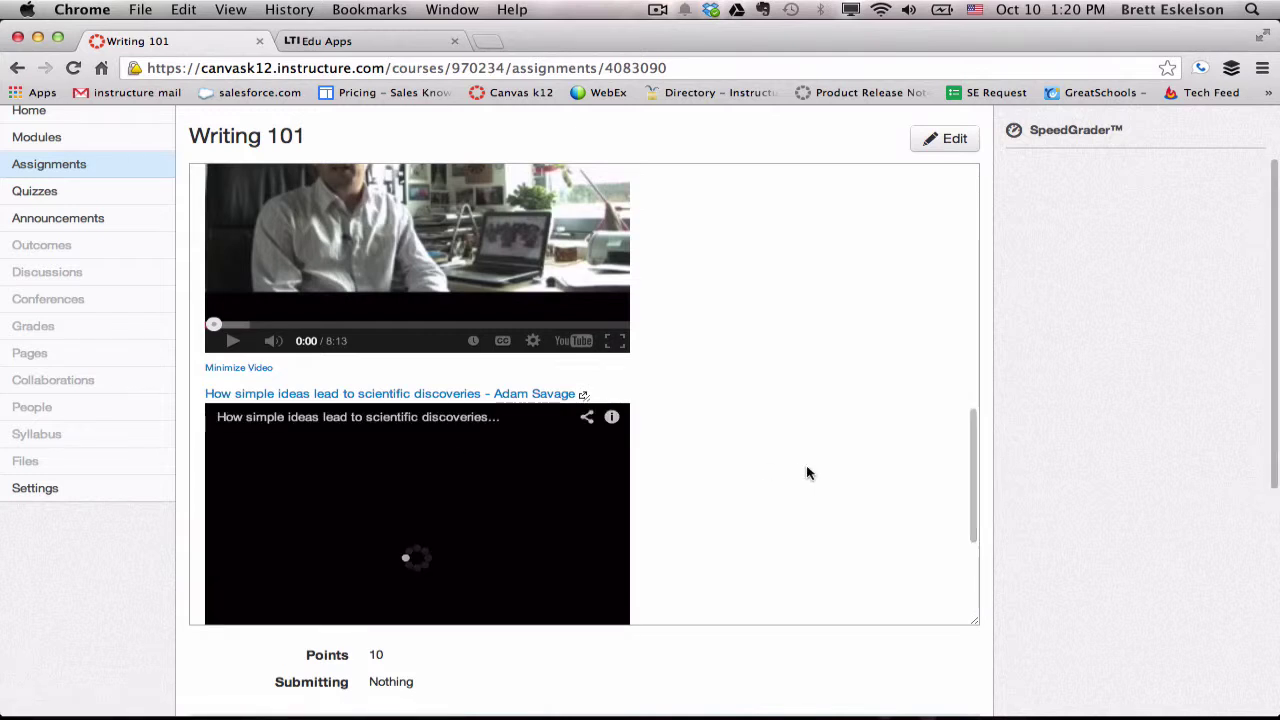
scroll(808, 473, down, 3)
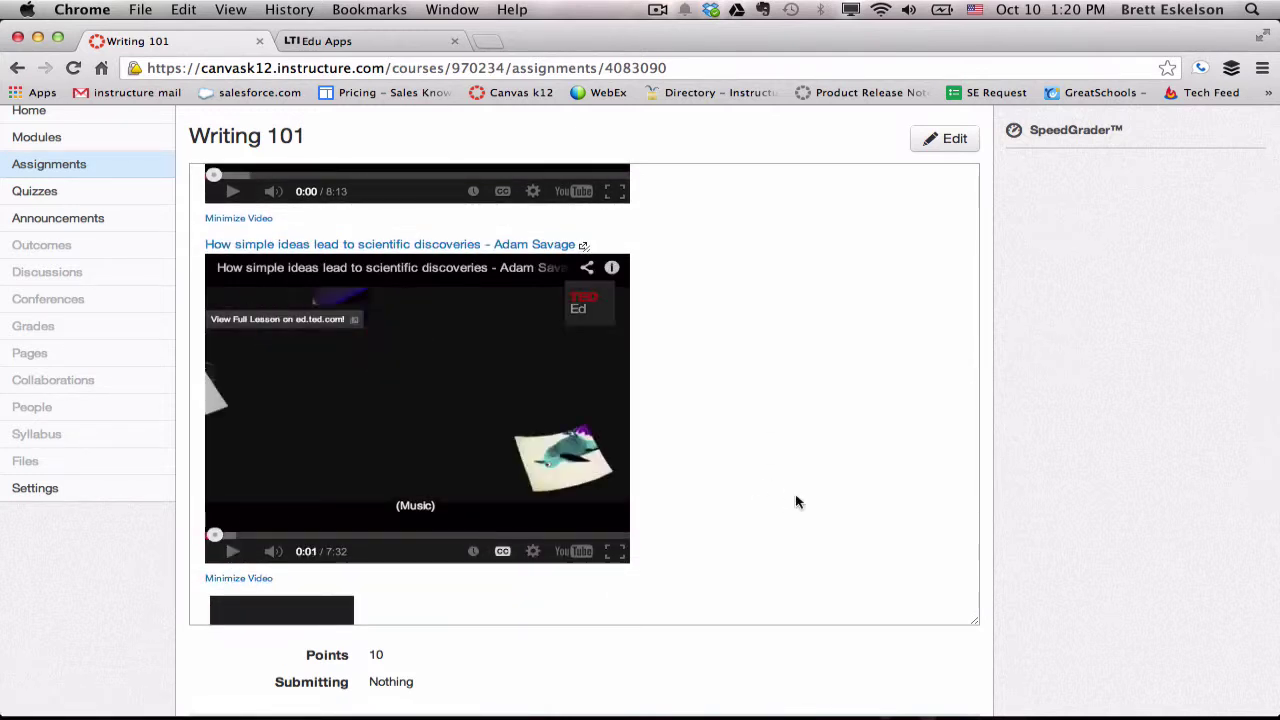
Play the recorded webcam media comment at the end of the assignment description and pause it.
scroll(797, 502, down, 4)
click(298, 438)
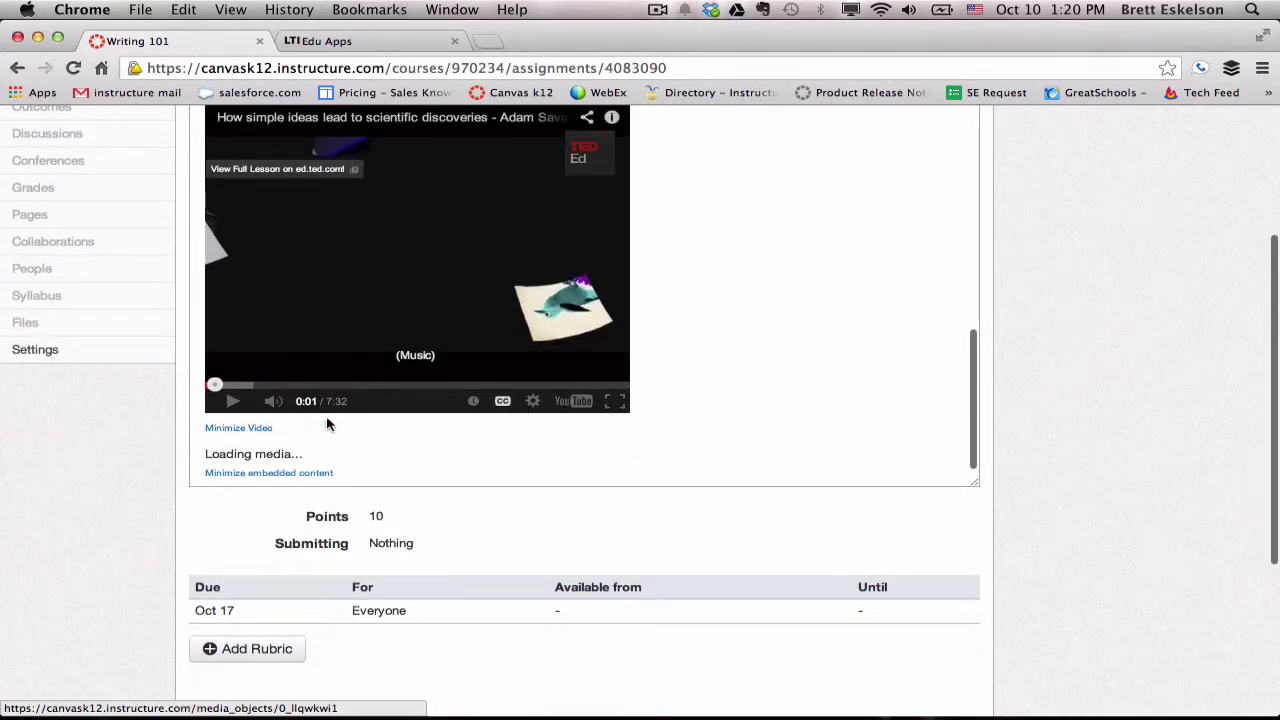
scroll(858, 363, down, 5)
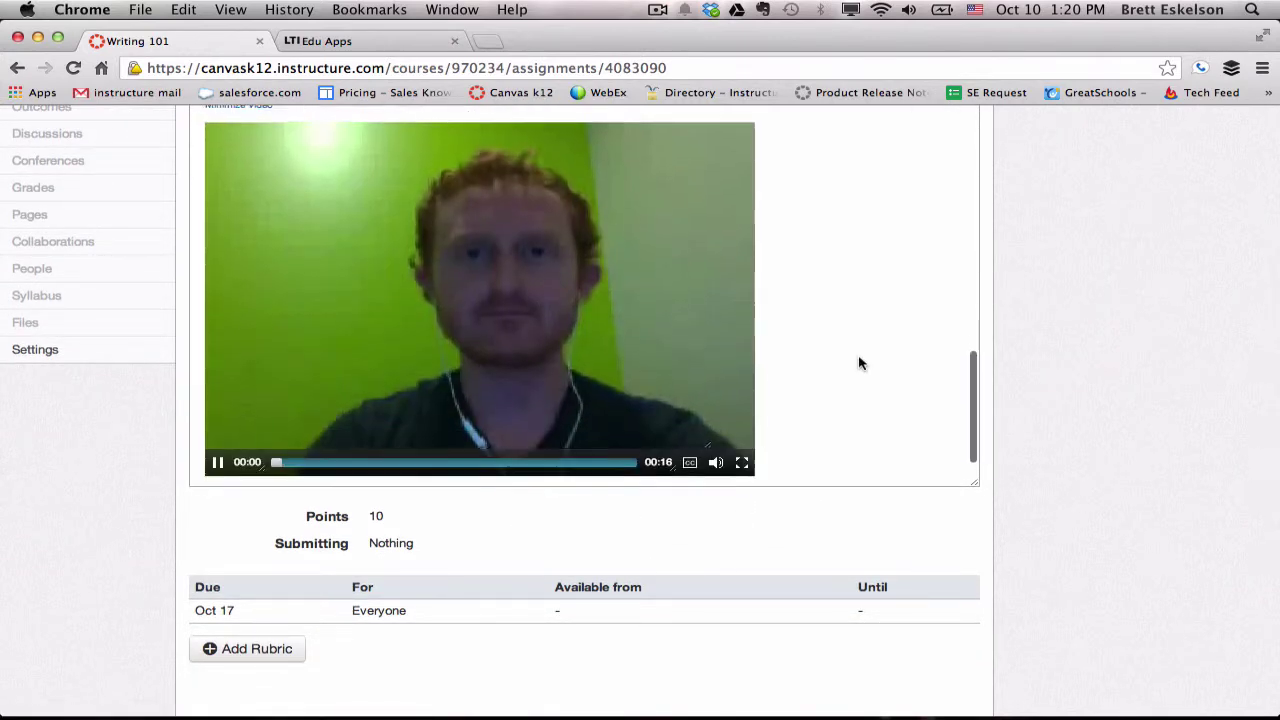
click(218, 462)
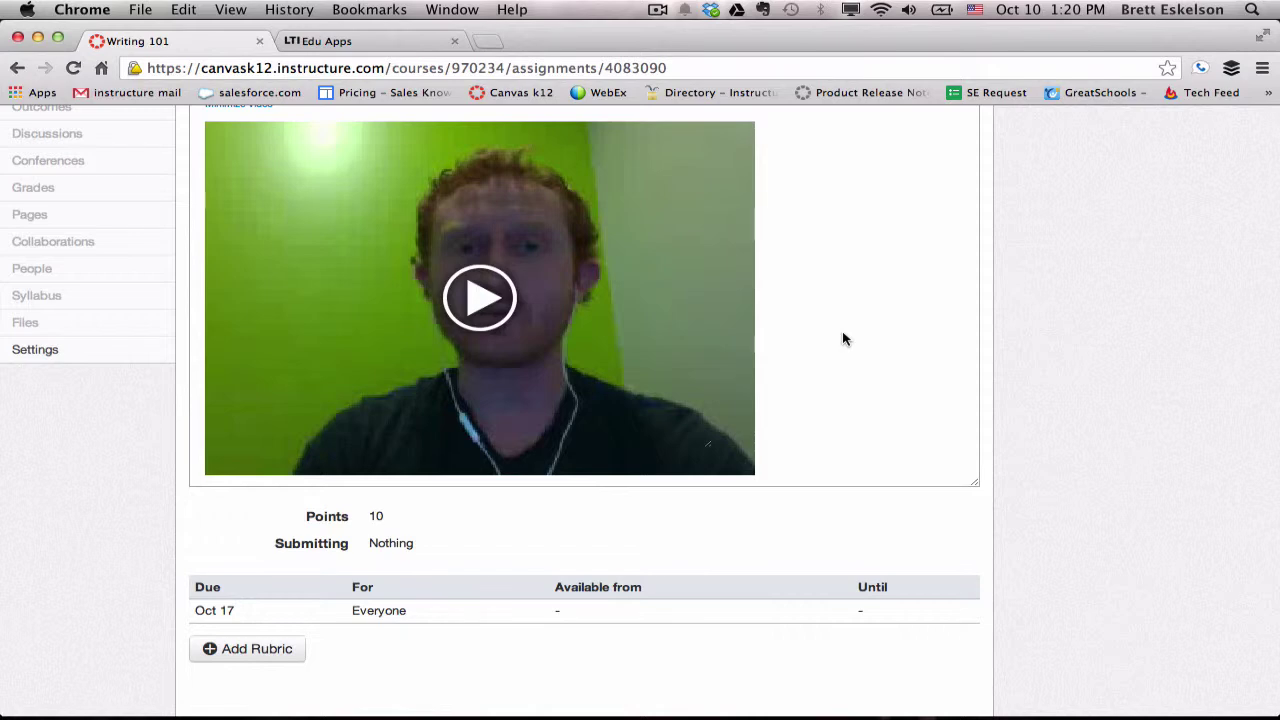
Open the Writing 101 assignment for editing.
scroll(843, 339, up, 15)
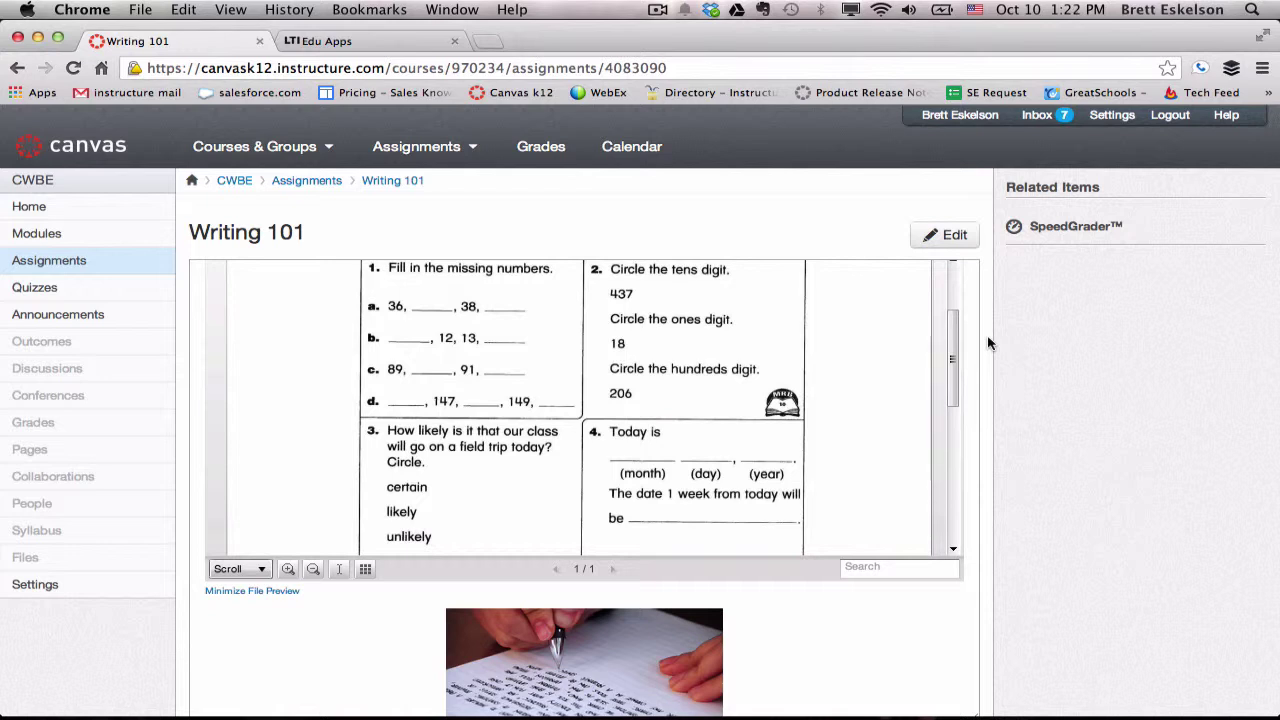
click(953, 238)
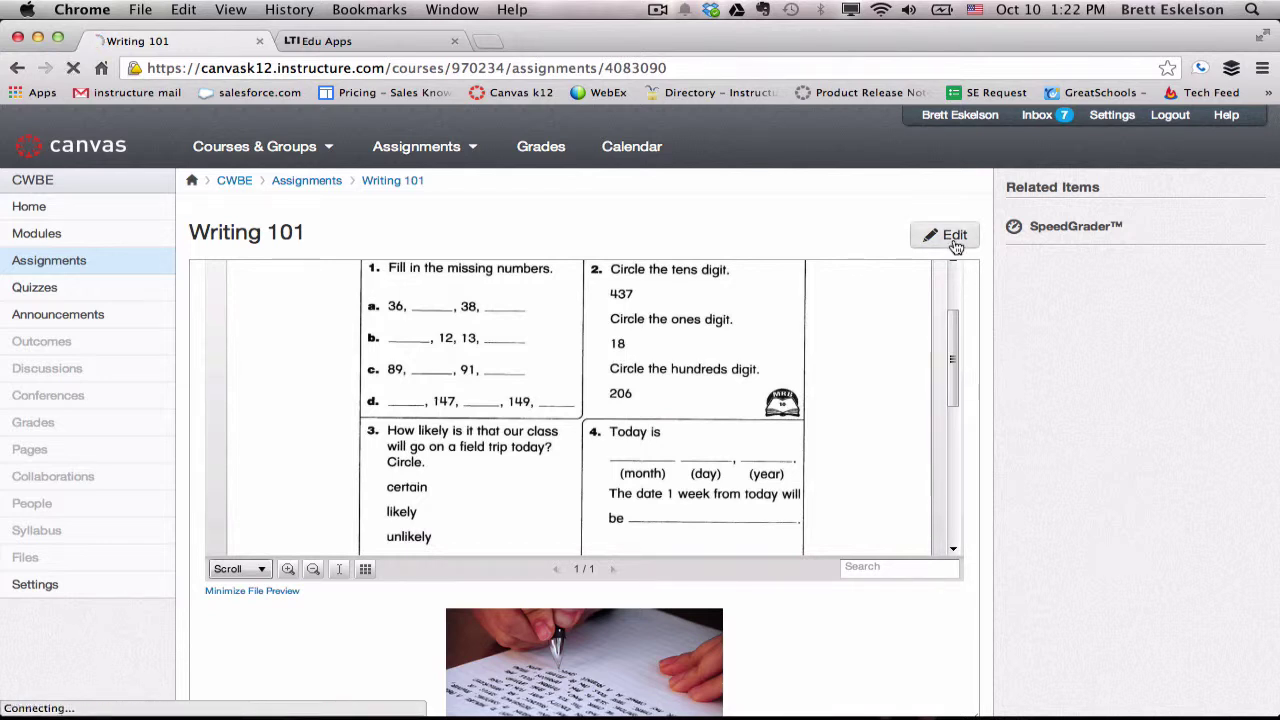